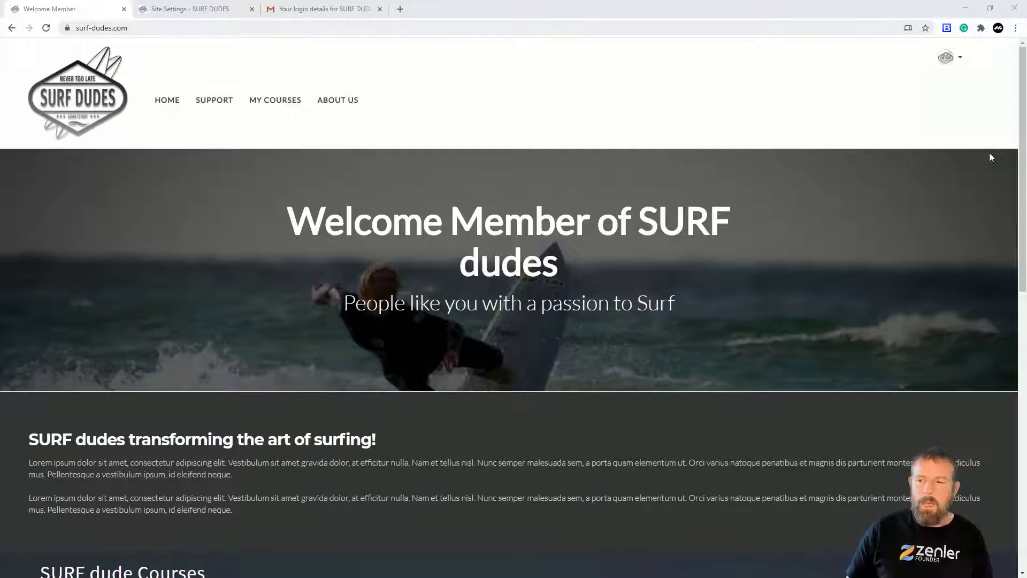
Open and close the member page's account menu, then select the surf-dudes.com web address
{"action": "left_click", "coordinate": [961, 60]}
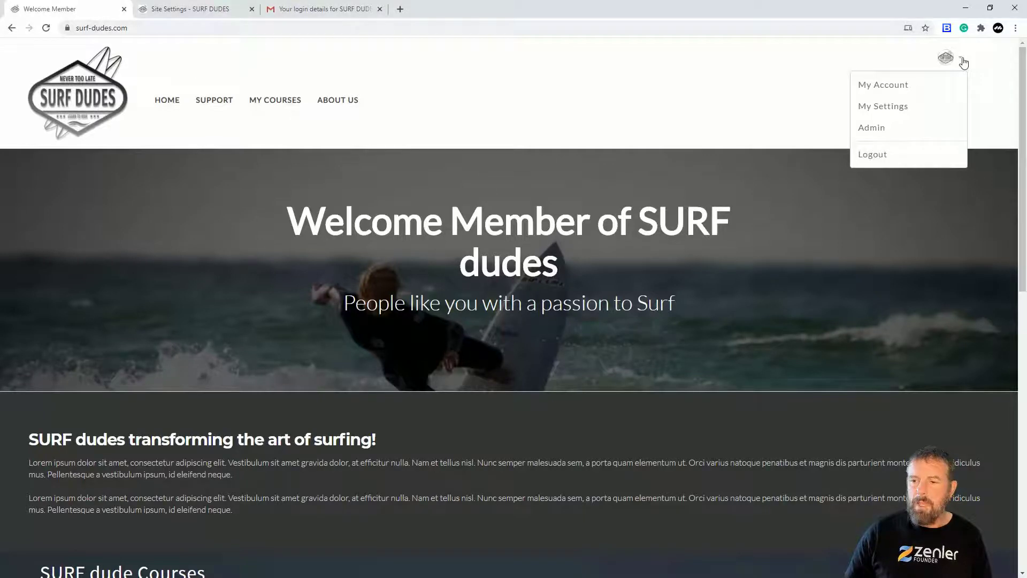
{"action": "left_click", "coordinate": [431, 109]}
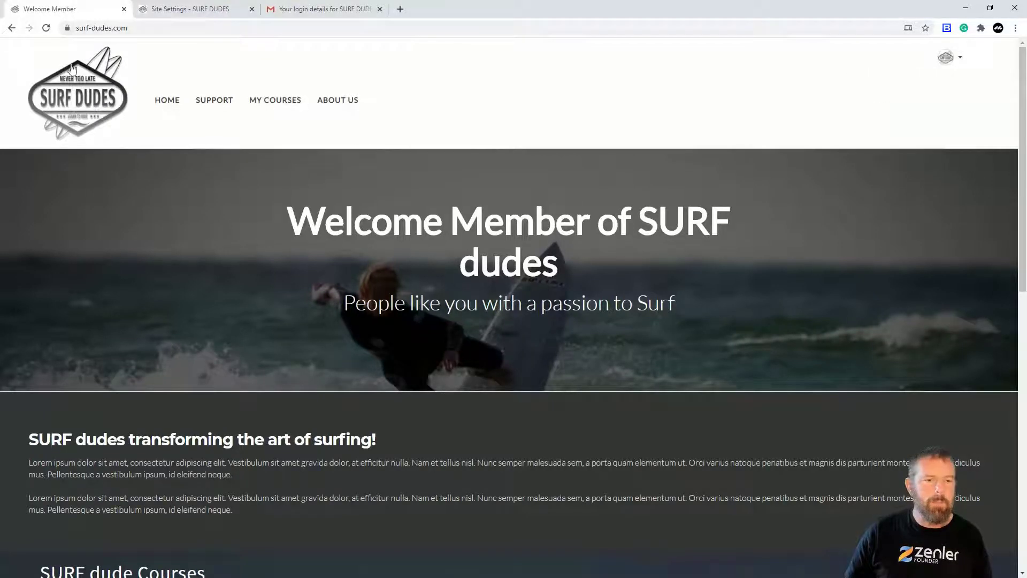
{"action": "left_click", "coordinate": [90, 27]}
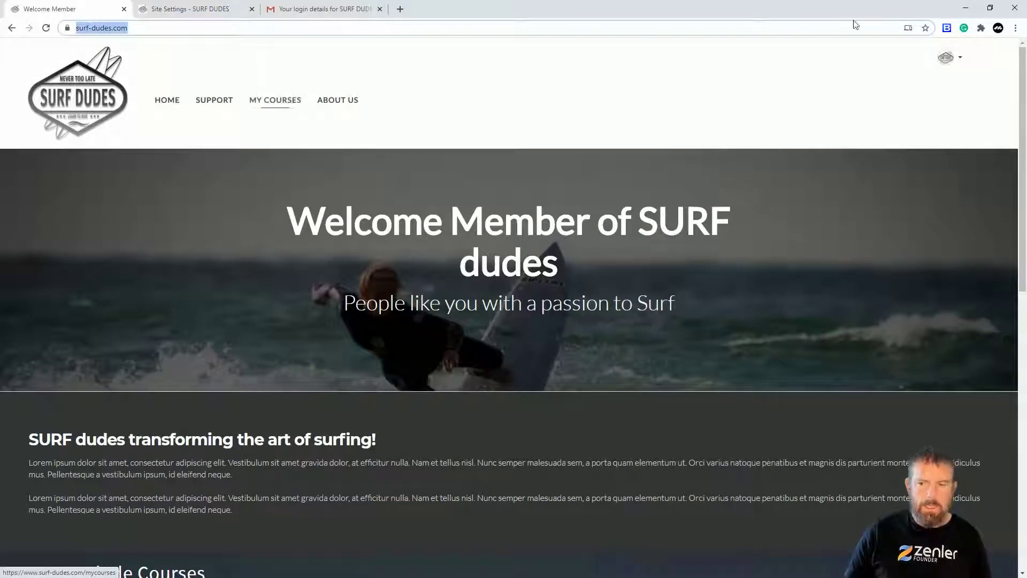
Open a new incognito window and scroll through the SURF dudes homepage
{"action": "left_click", "coordinate": [1015, 31]}
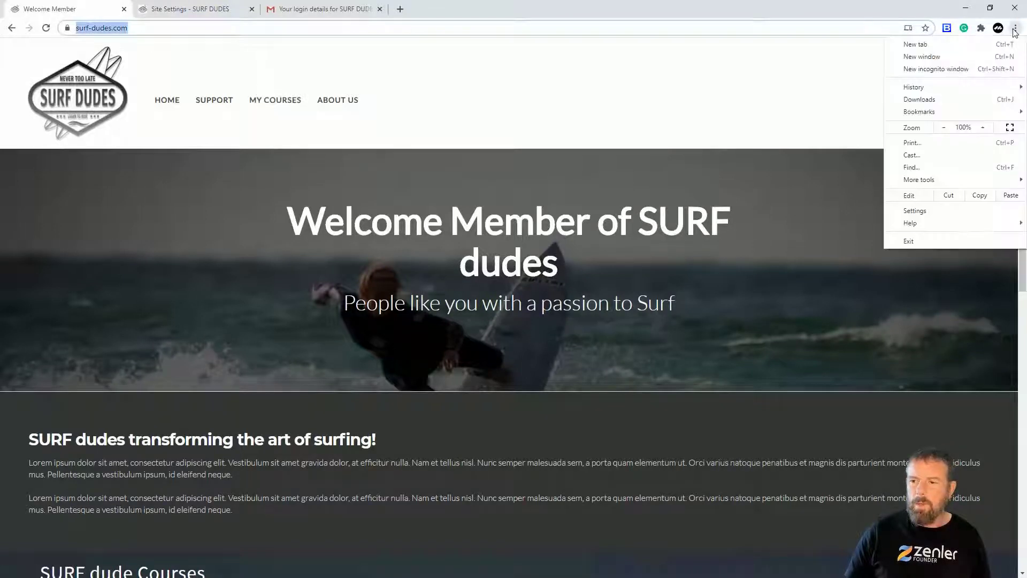
{"action": "left_click", "coordinate": [936, 69]}
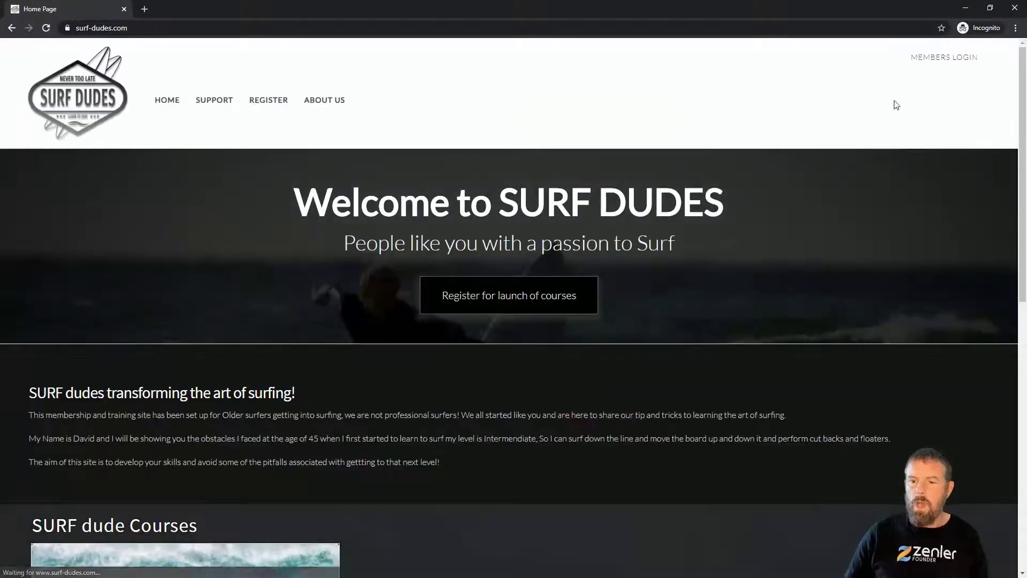
{"action": "scroll", "coordinate": [648, 275], "scroll_direction": "down", "scroll_amount": 2}
{"action": "scroll", "coordinate": [648, 275], "scroll_direction": "down", "scroll_amount": 2}
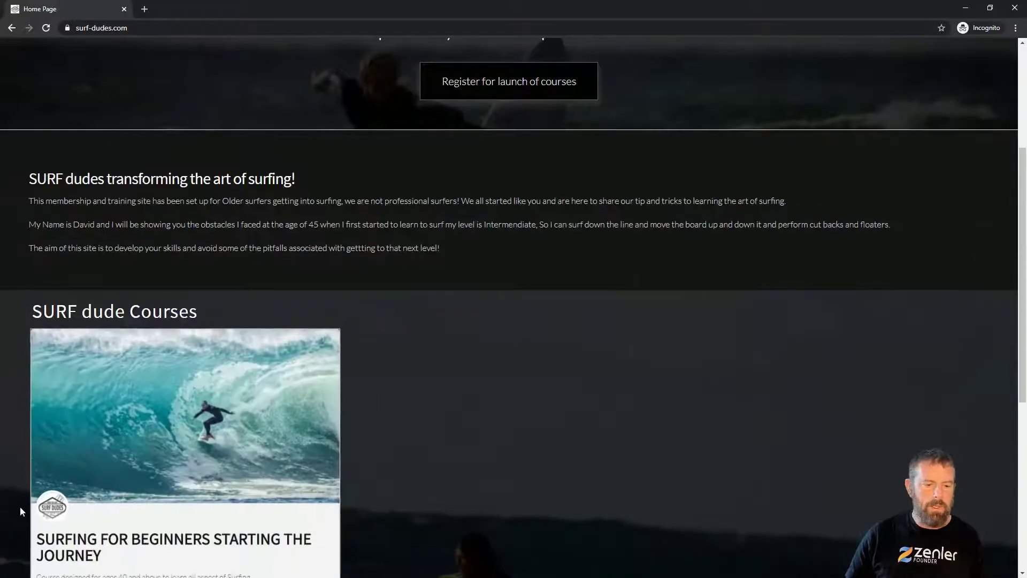
{"action": "scroll", "coordinate": [576, 425], "scroll_direction": "up", "scroll_amount": 4}
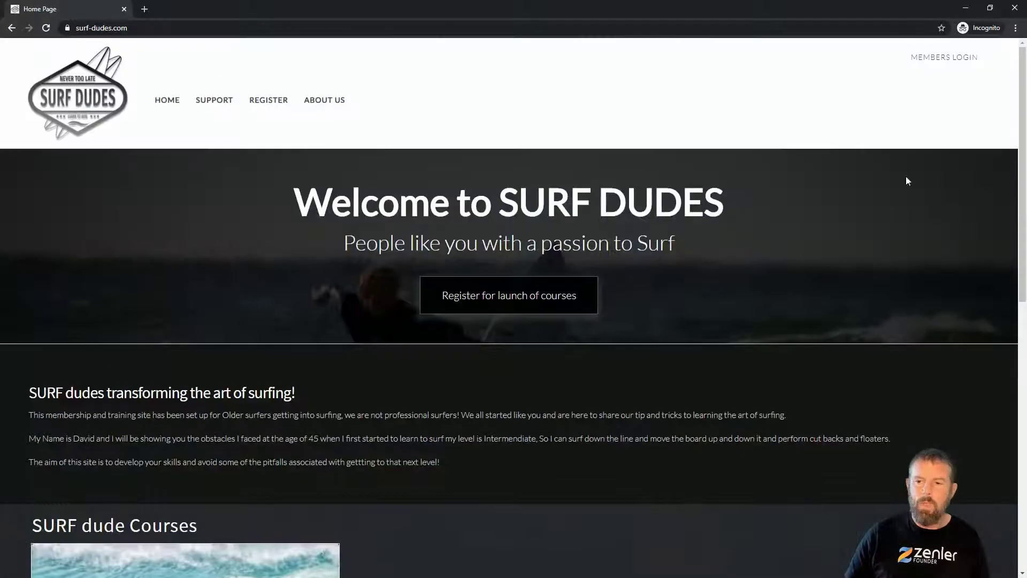
Go to the MEMBERS LOGIN page and dismiss the saved-login suggestions on the email field
{"action": "left_click", "coordinate": [961, 60]}
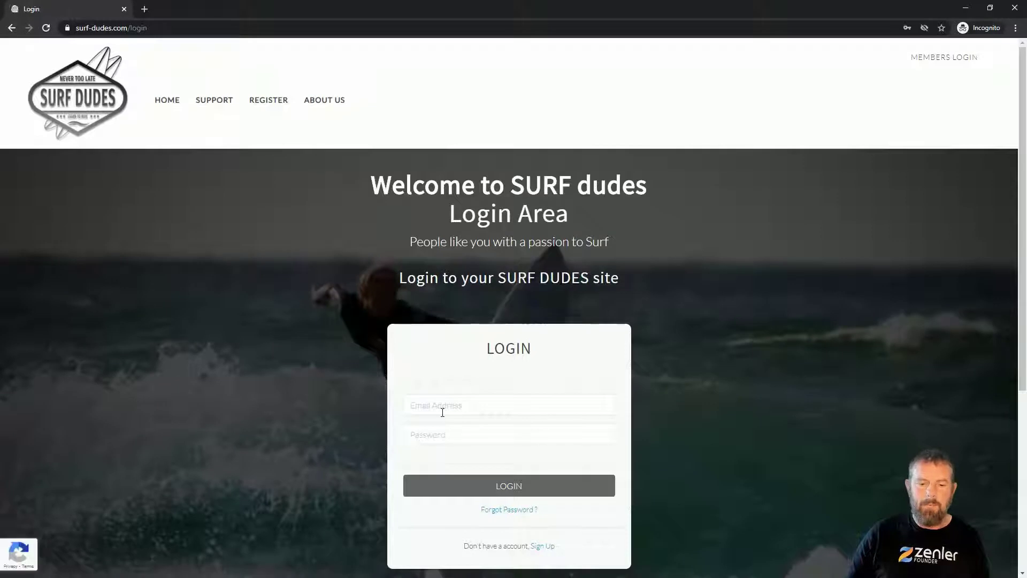
{"action": "left_click", "coordinate": [436, 411]}
{"action": "left_click", "coordinate": [733, 410]}
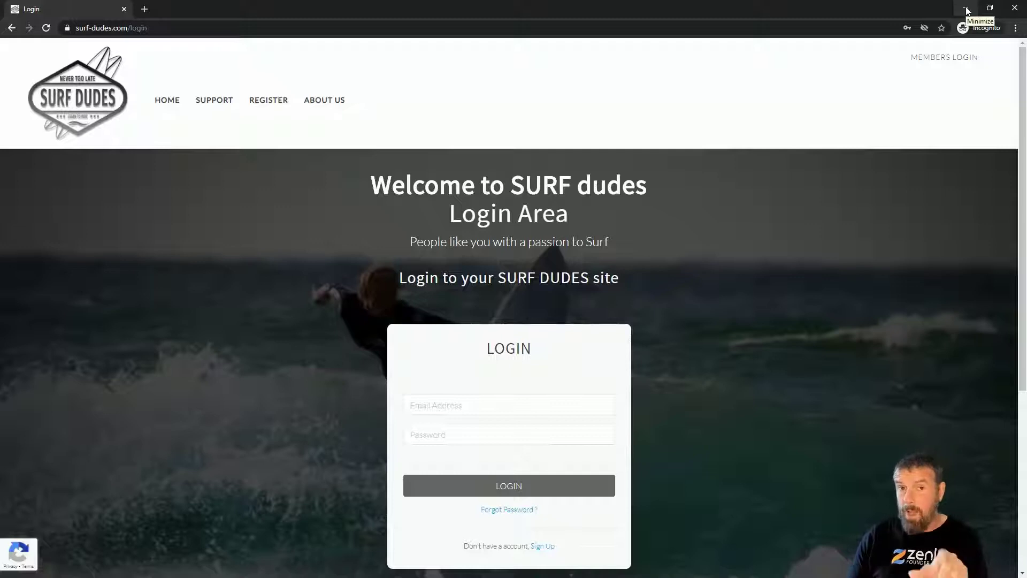
Minimize the incognito window and open the Site settings from the admin dashboard
{"action": "left_click", "coordinate": [966, 9]}
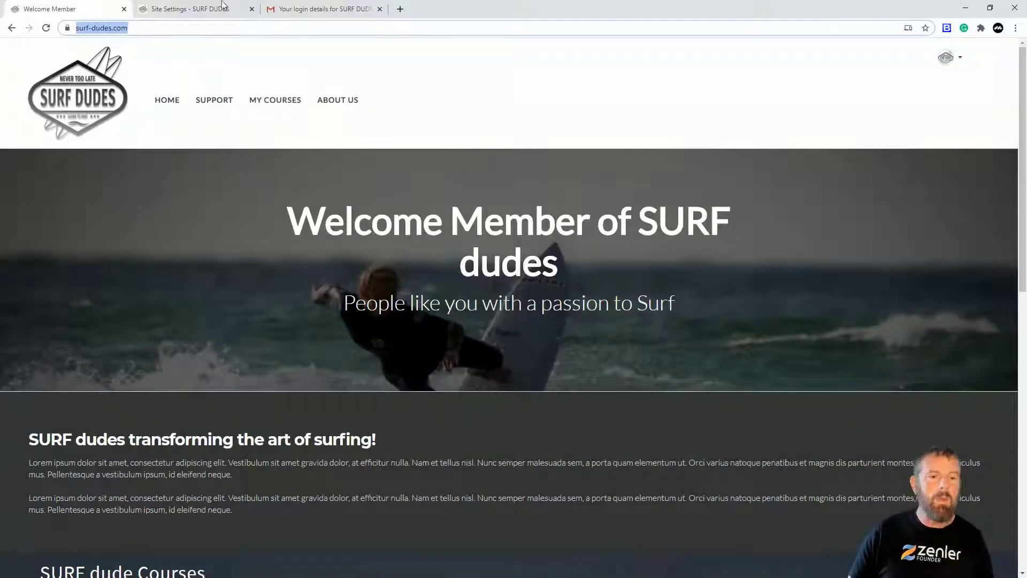
{"action": "left_click", "coordinate": [186, 12]}
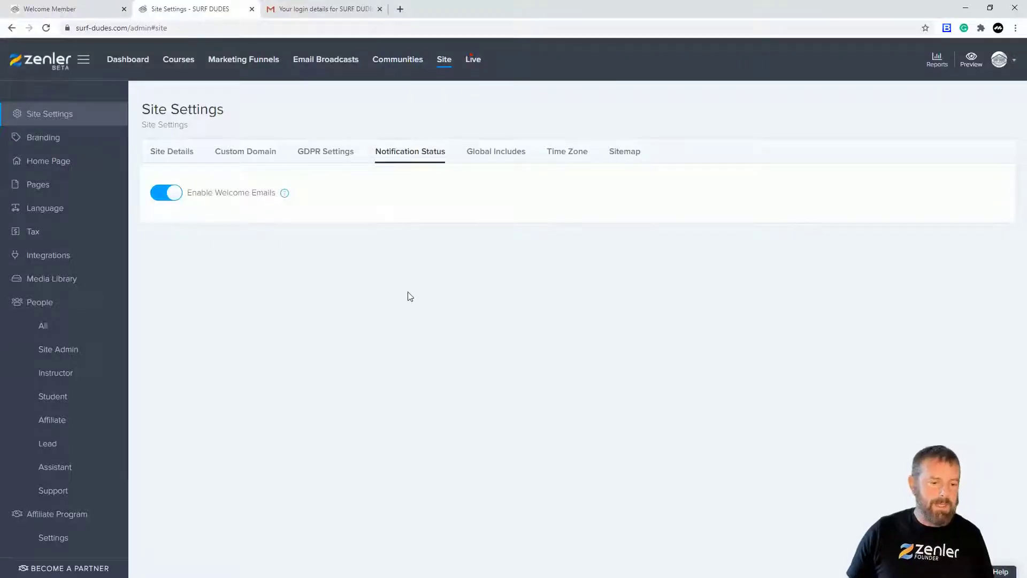
{"action": "left_click", "coordinate": [128, 62]}
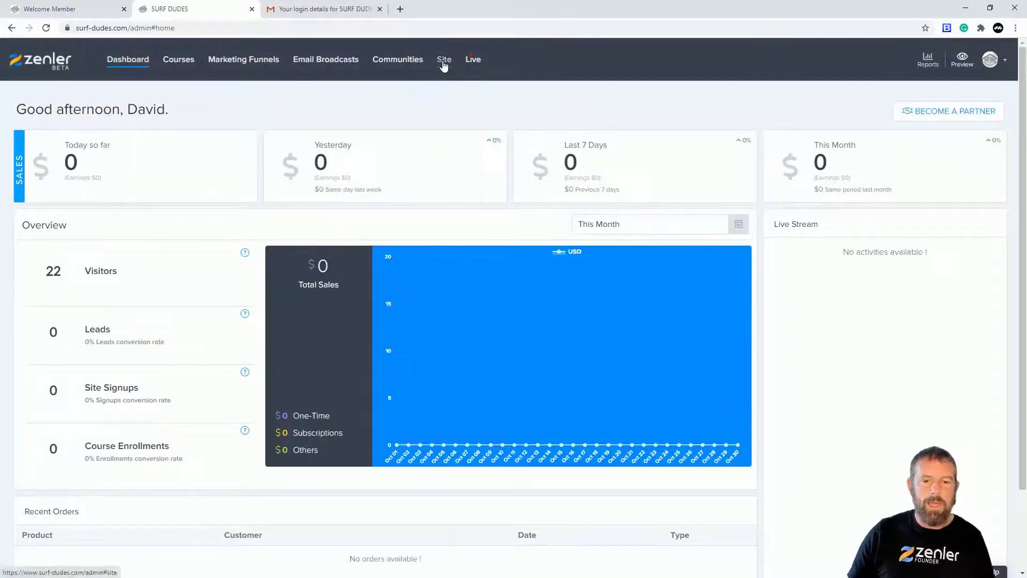
{"action": "left_click", "coordinate": [445, 60]}
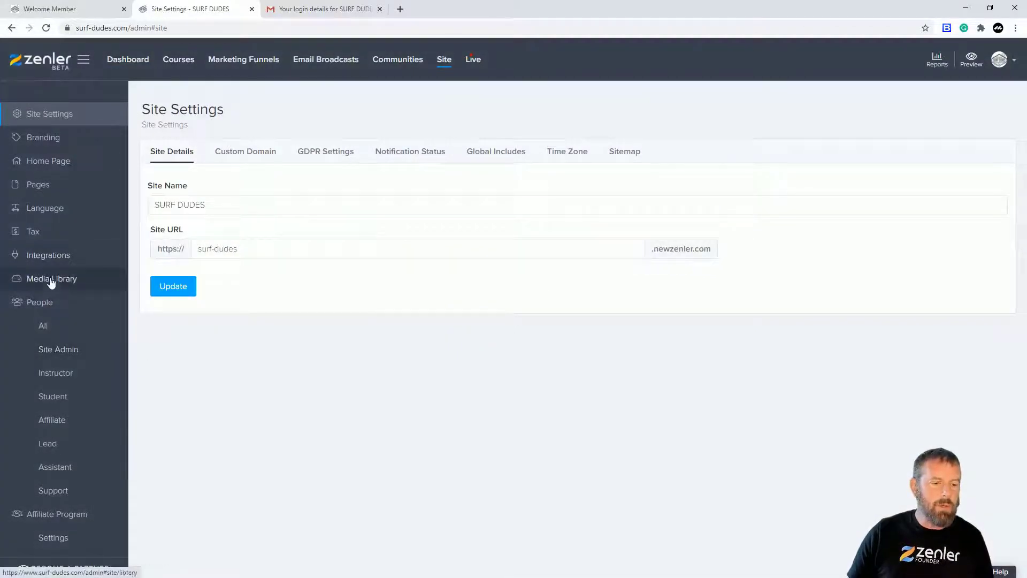
Open the Site > Language custom text and expand the System emails section
{"action": "left_click", "coordinate": [58, 213]}
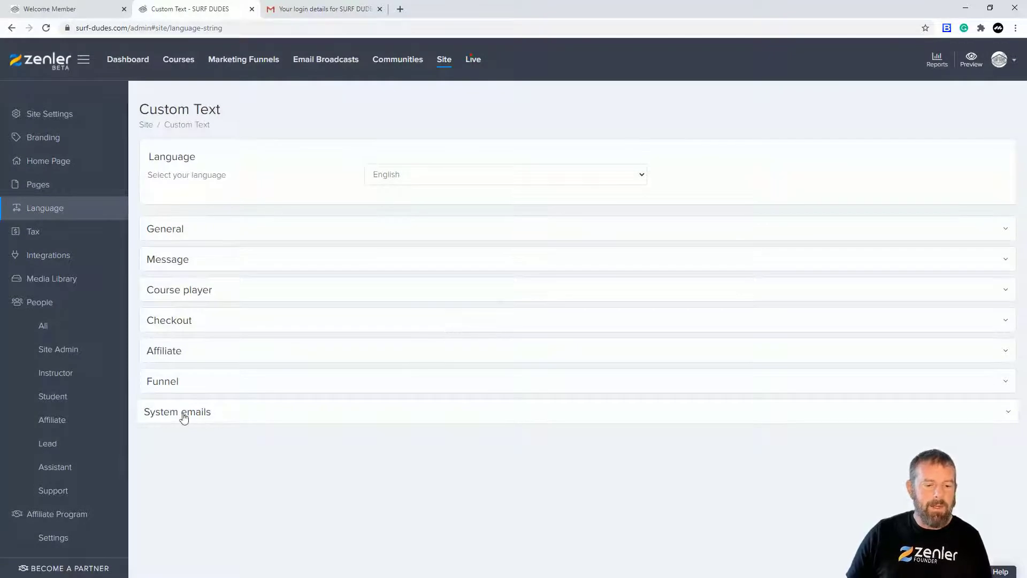
{"action": "left_click", "coordinate": [198, 237]}
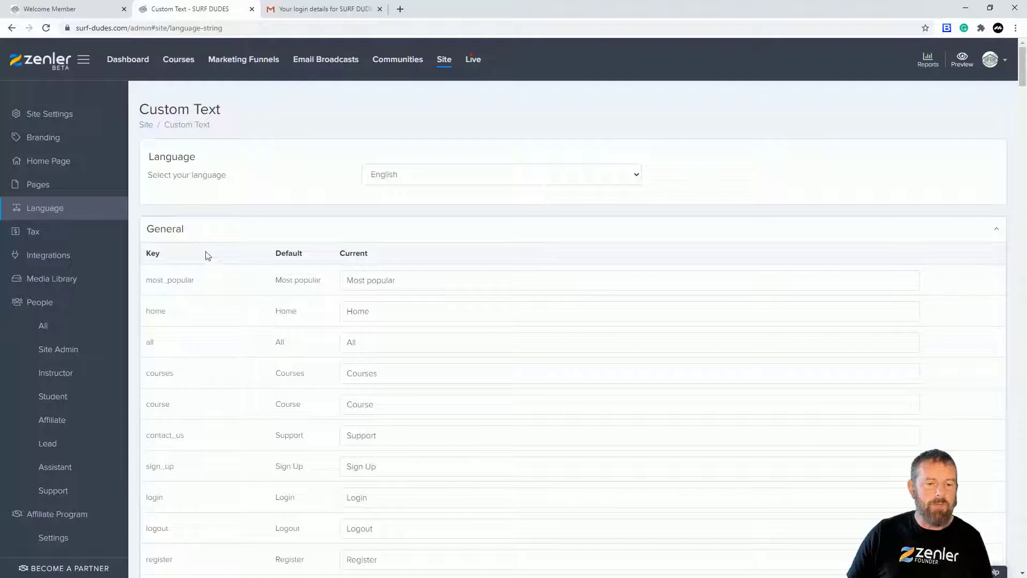
{"action": "left_click", "coordinate": [241, 236]}
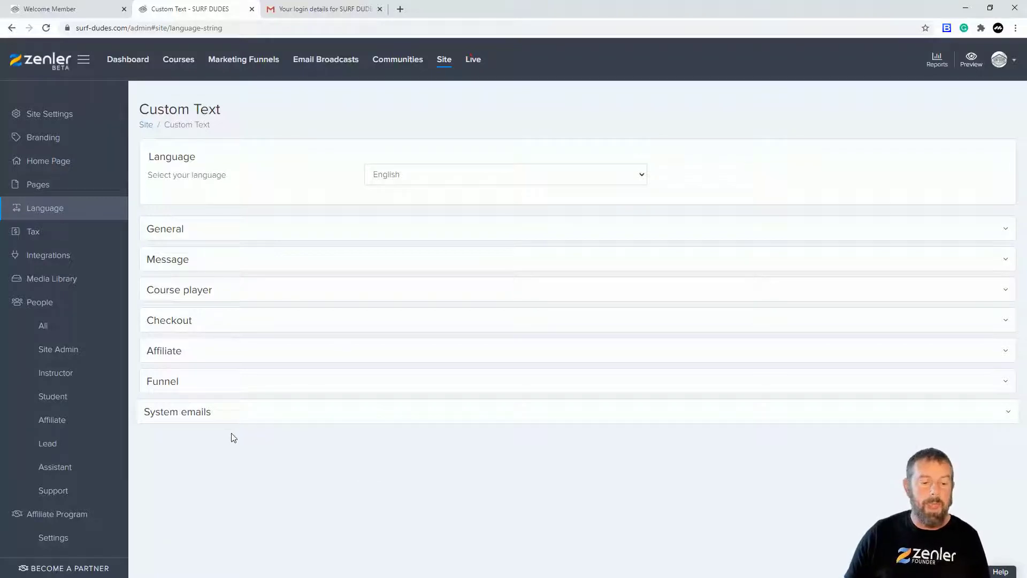
{"action": "left_click", "coordinate": [225, 416]}
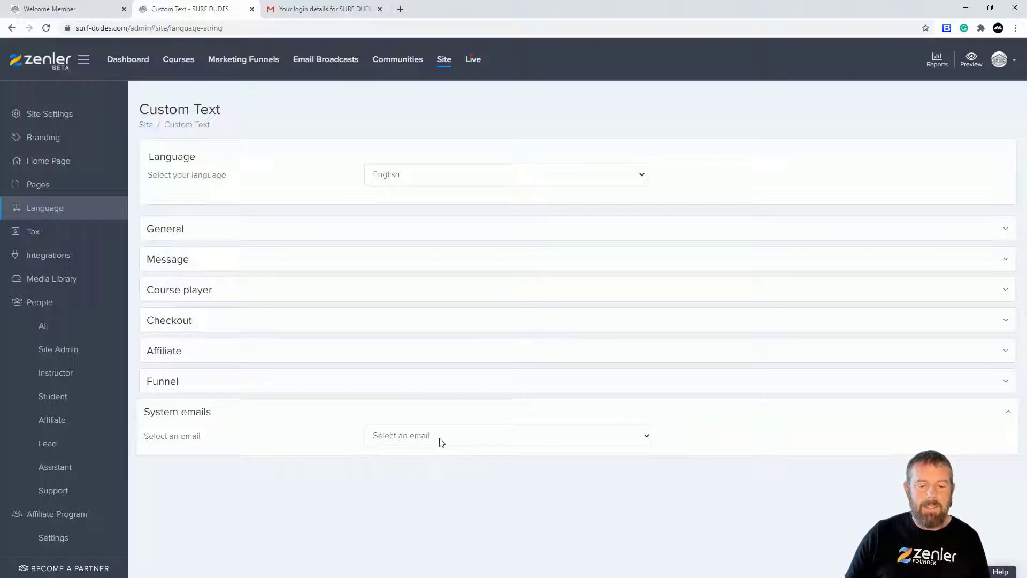
Pick Welcome Email from the System emails 'Select an email' dropdown
{"action": "left_click", "coordinate": [646, 438]}
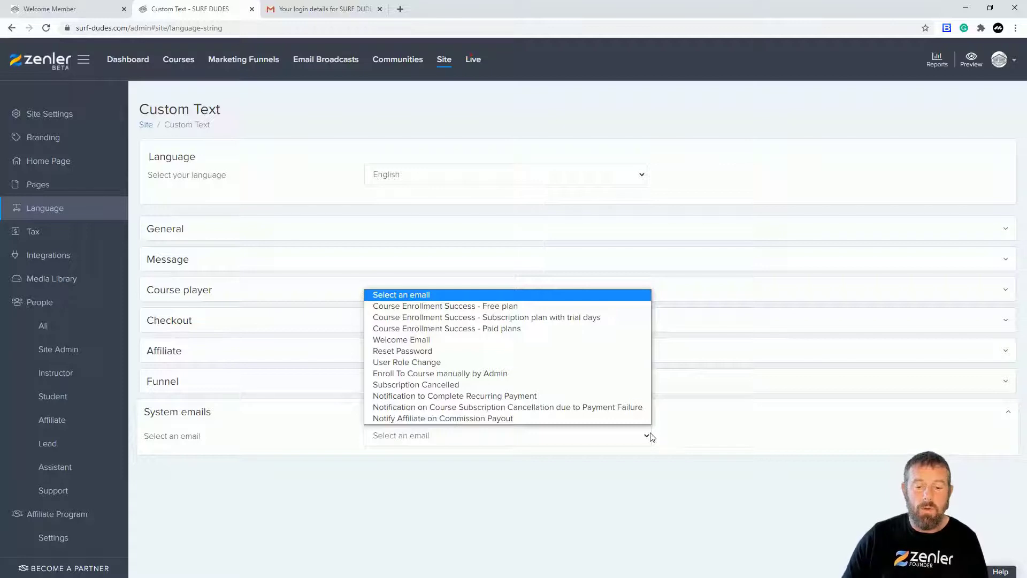
{"action": "left_click", "coordinate": [399, 340]}
{"action": "scroll", "coordinate": [569, 362], "scroll_direction": "down", "scroll_amount": 7}
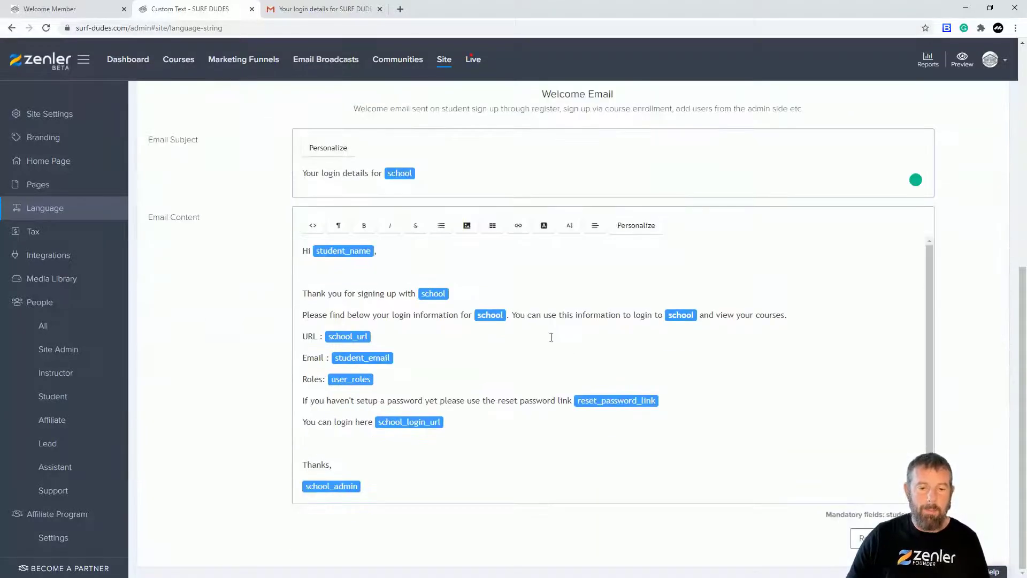
{"action": "scroll", "coordinate": [564, 306], "scroll_direction": "up", "scroll_amount": 3}
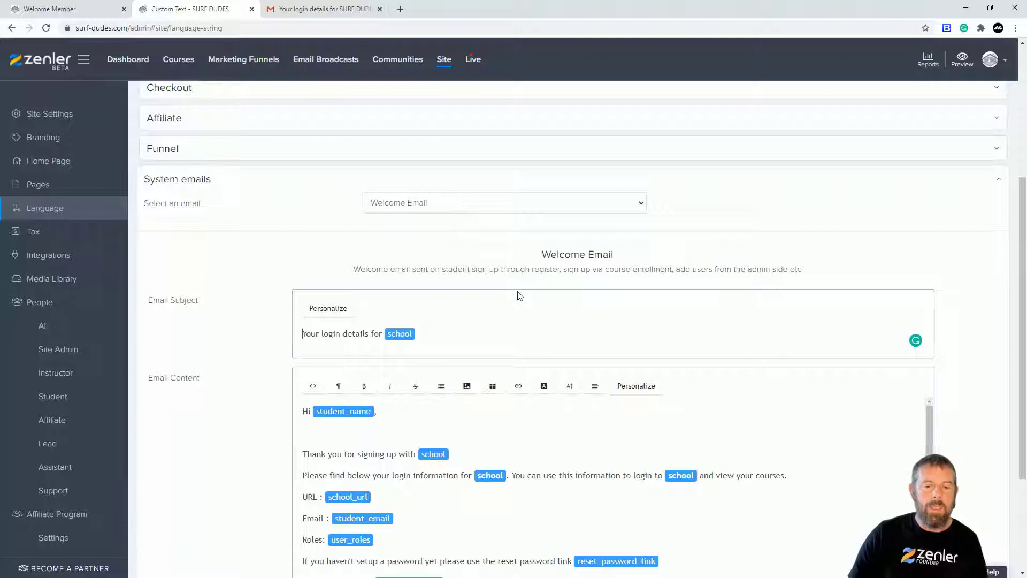
{"action": "scroll", "coordinate": [511, 294], "scroll_direction": "down", "scroll_amount": 1}
{"action": "scroll", "coordinate": [498, 322], "scroll_direction": "down", "scroll_amount": 2}
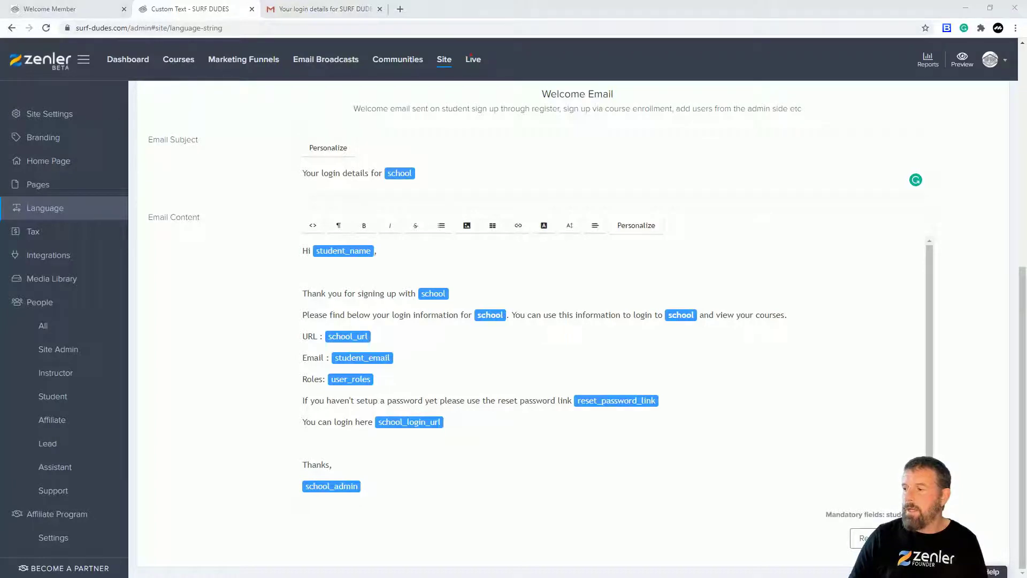
Switch to the private sign-up page and fill in first and last names from saved entries
{"action": "key", "text": "alt+Tab"}
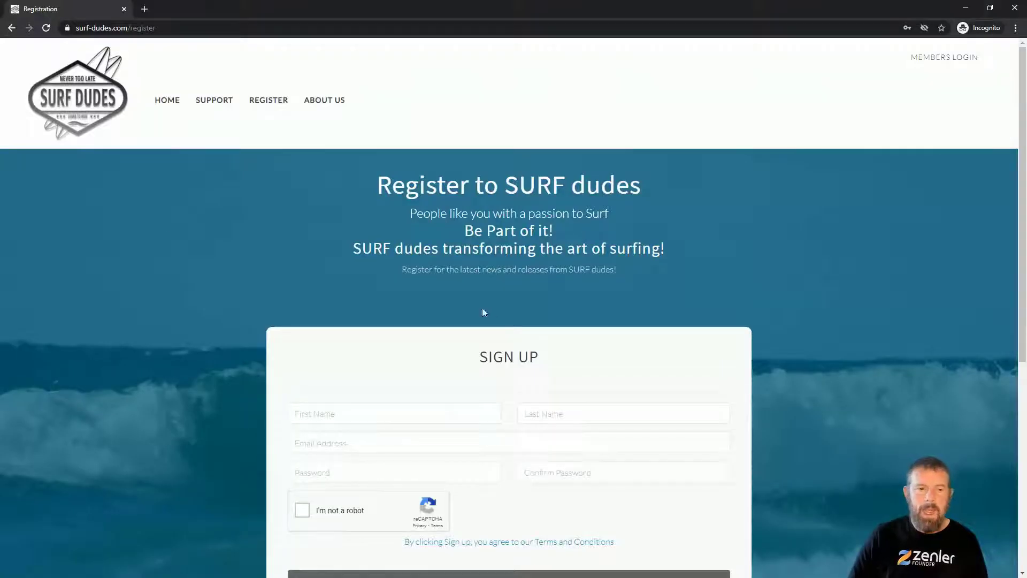
{"action": "left_click_drag", "start_coordinate": [155, 28], "coordinate": [136, 28]}
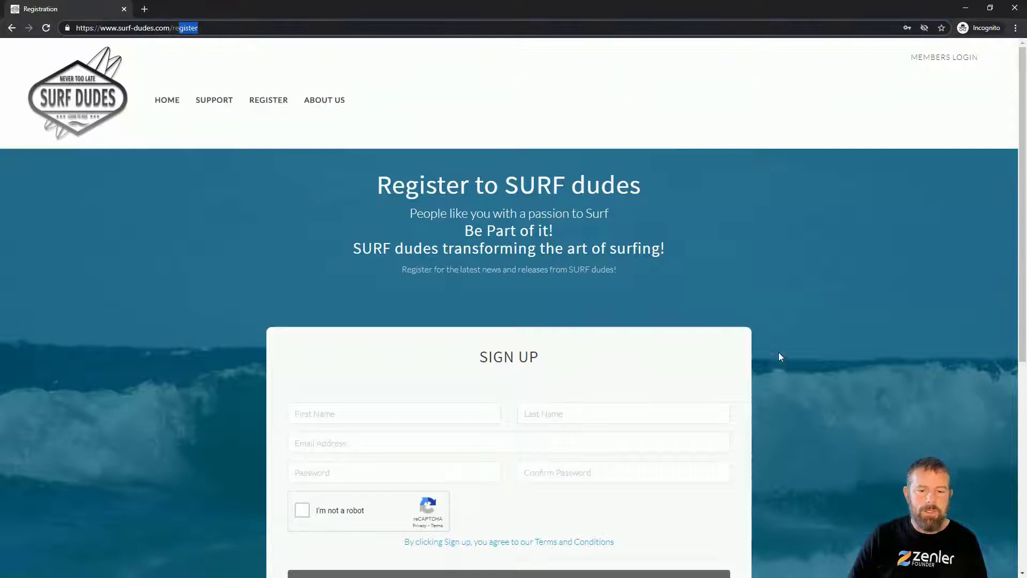
{"action": "scroll", "coordinate": [778, 352], "scroll_direction": "down", "scroll_amount": 3}
{"action": "left_click", "coordinate": [337, 252]}
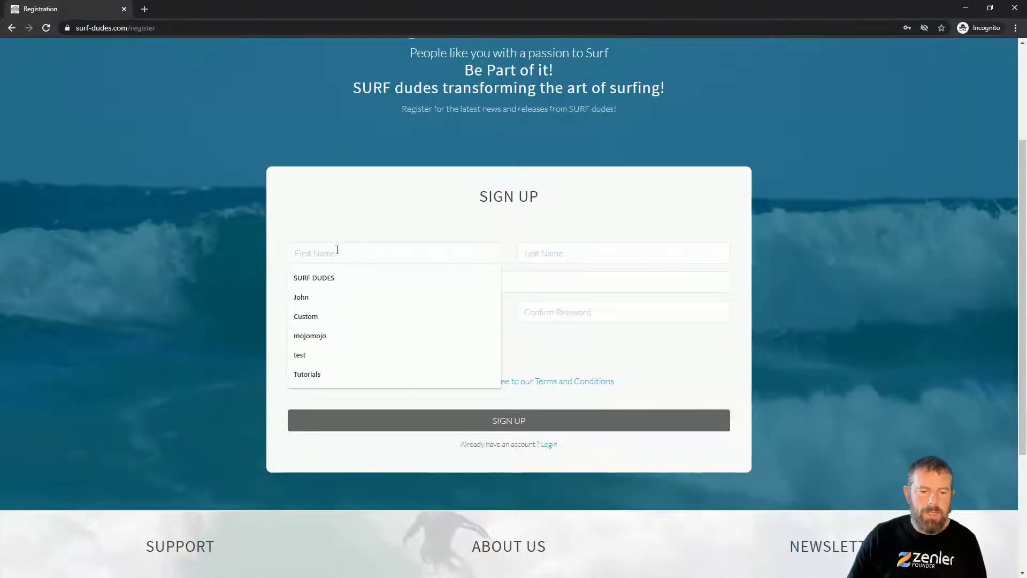
{"action": "left_click", "coordinate": [311, 298]}
{"action": "left_click", "coordinate": [541, 253]}
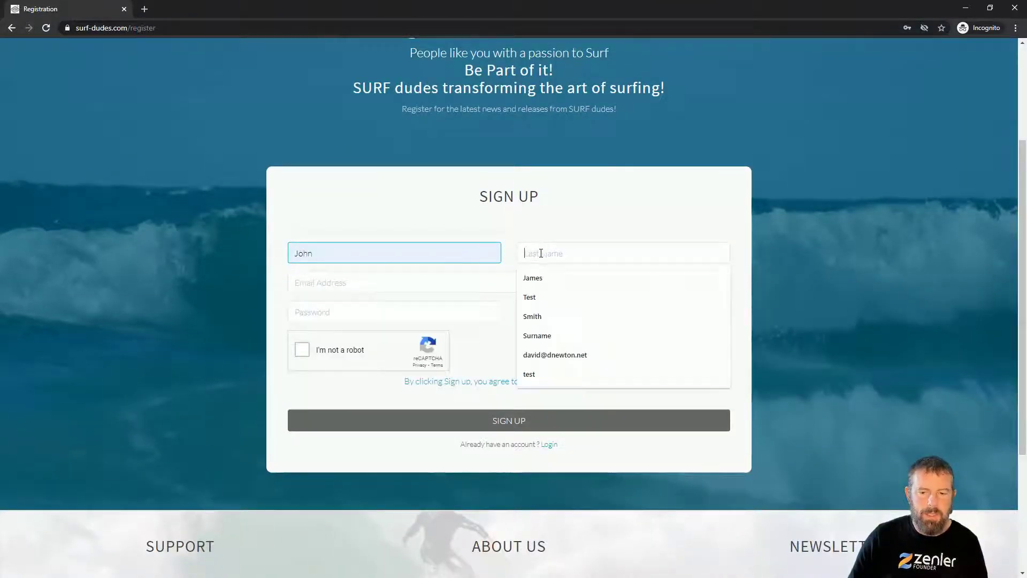
{"action": "left_click", "coordinate": [532, 316]}
Enter the saved test e-mail, set and confirm a password, pass reCAPTCHA and sign up
{"action": "left_click", "coordinate": [301, 279]}
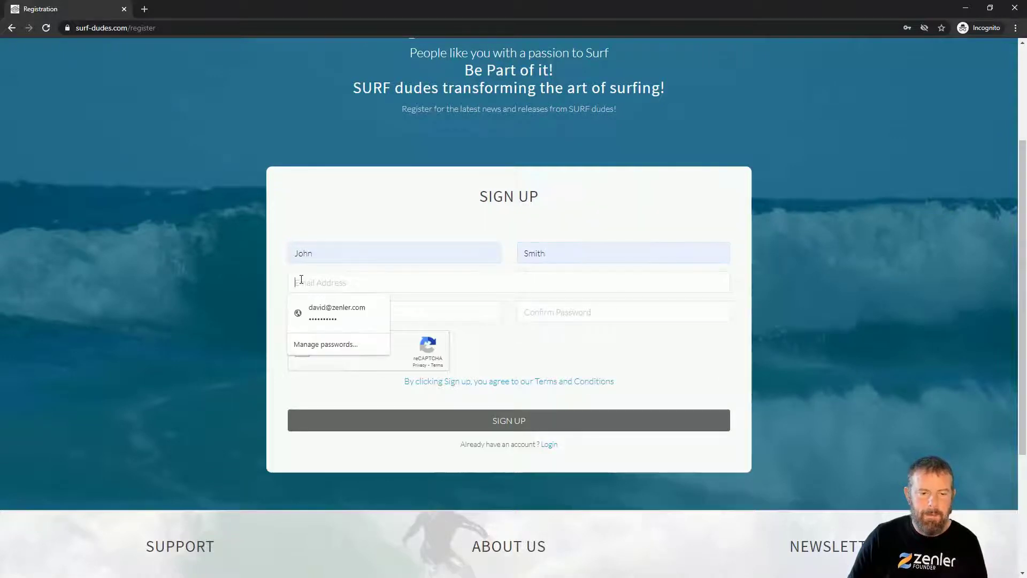
{"action": "type", "text": "dn"}
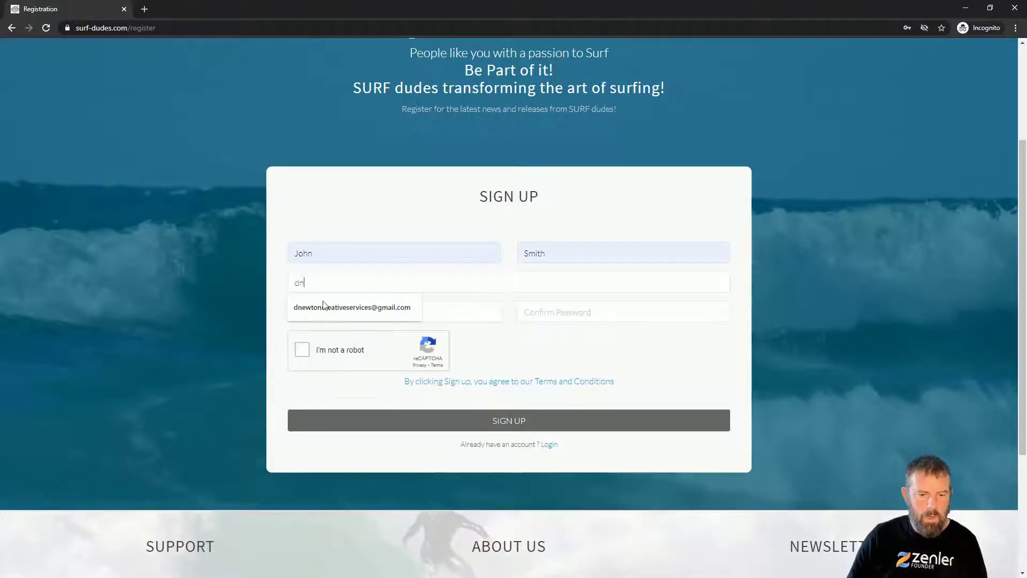
{"action": "left_click", "coordinate": [322, 306]}
{"action": "left_click", "coordinate": [322, 312]}
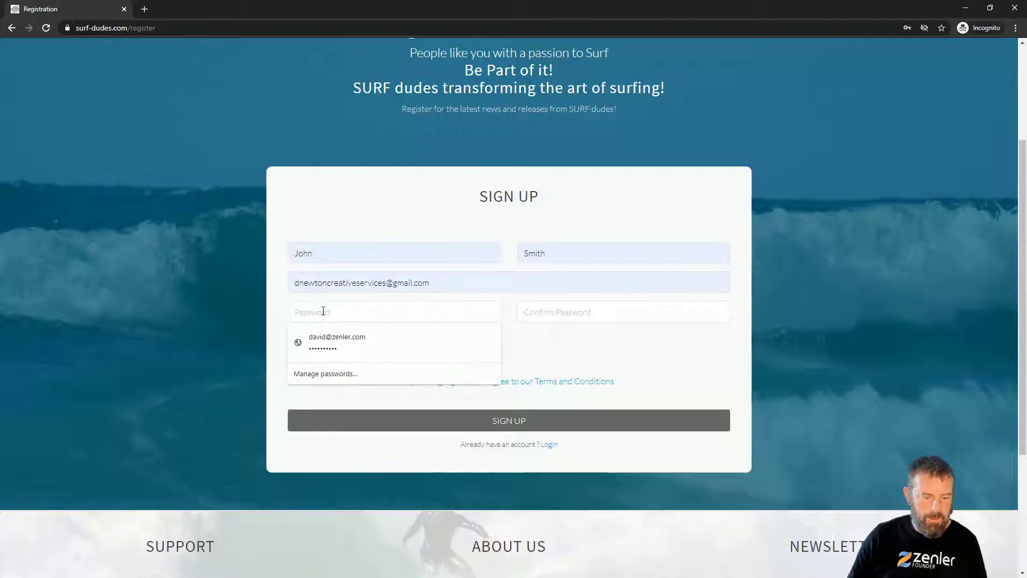
{"action": "type", "text": "•••••••"}
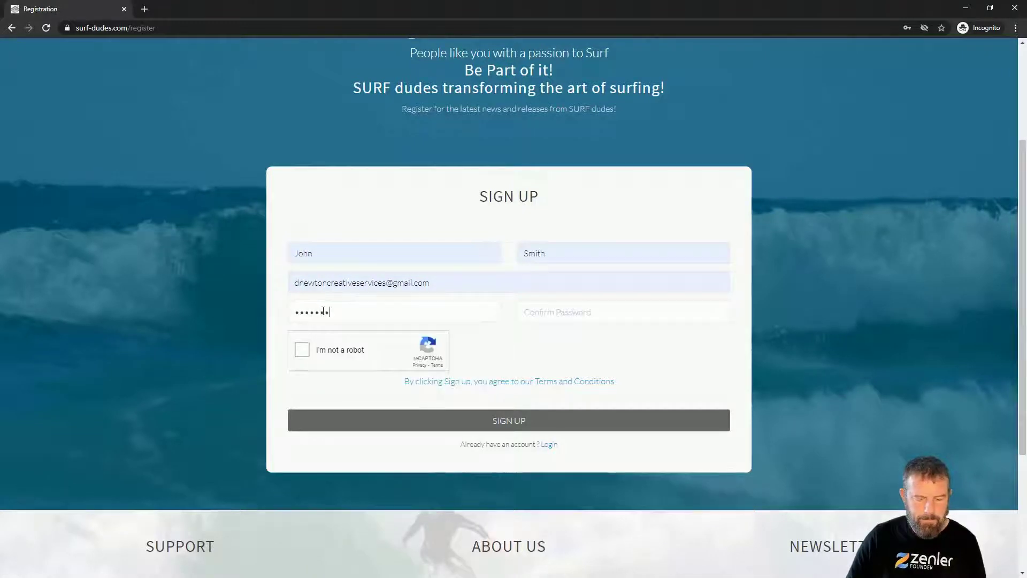
{"action": "type", "text": "•"}
{"action": "left_click", "coordinate": [564, 312]}
{"action": "type", "text": "•"}
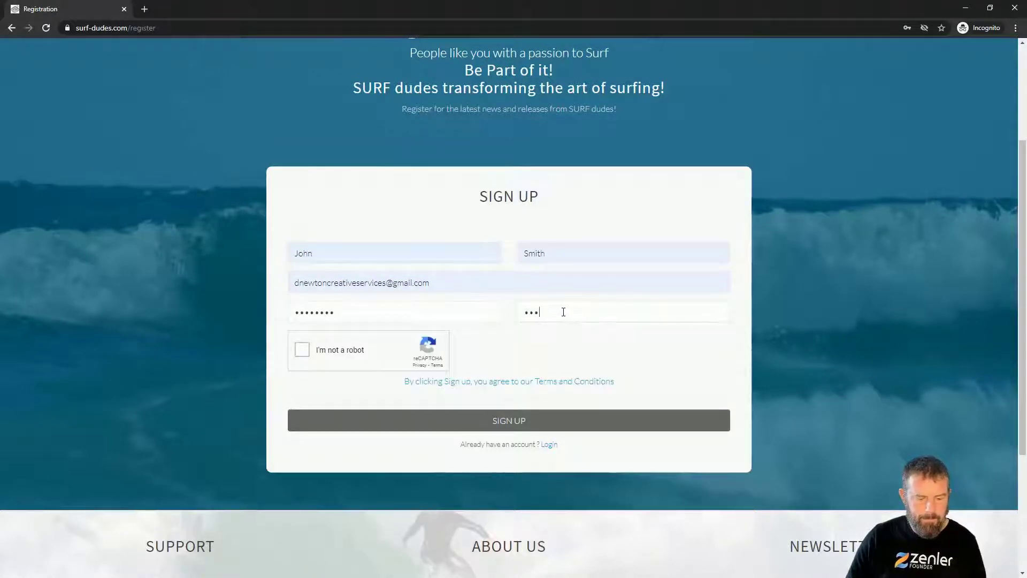
{"action": "type", "text": "•••••••"}
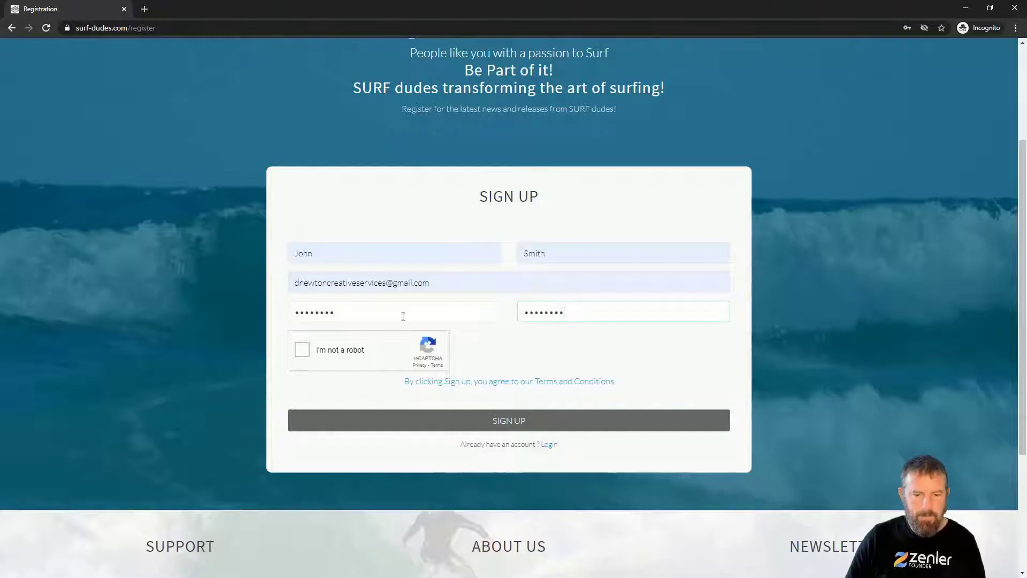
{"action": "left_click", "coordinate": [306, 354]}
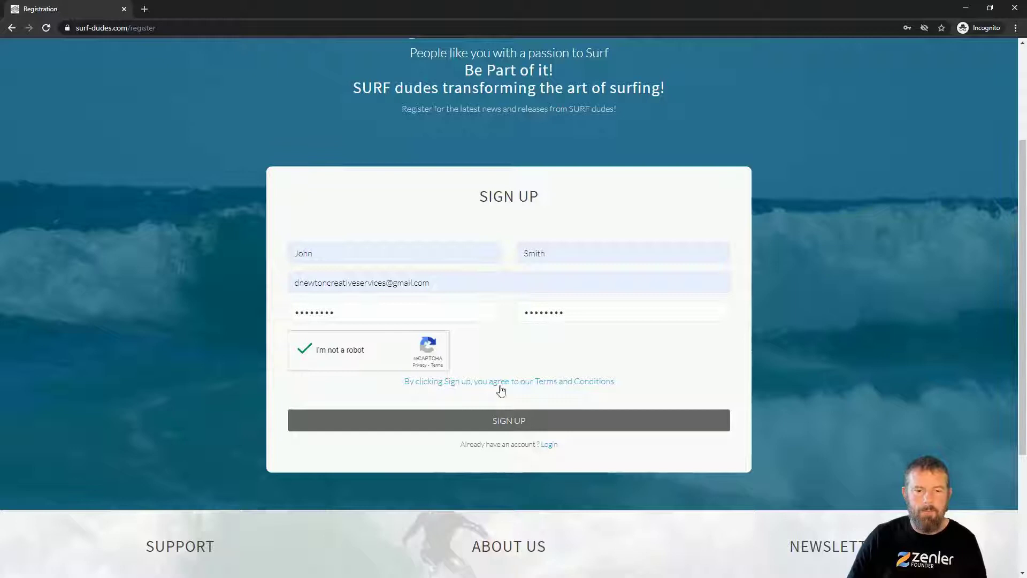
{"action": "left_click", "coordinate": [500, 422]}
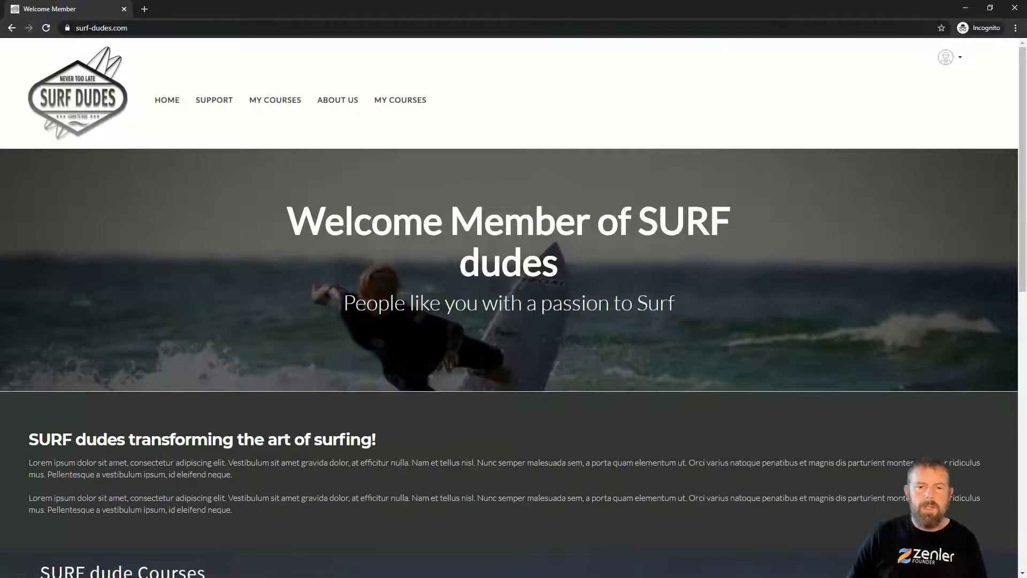
Highlight the 'Welcome Member of SURF dudes' heading, then minimize the member window
{"action": "left_click_drag", "start_coordinate": [569, 274], "coordinate": [284, 227]}
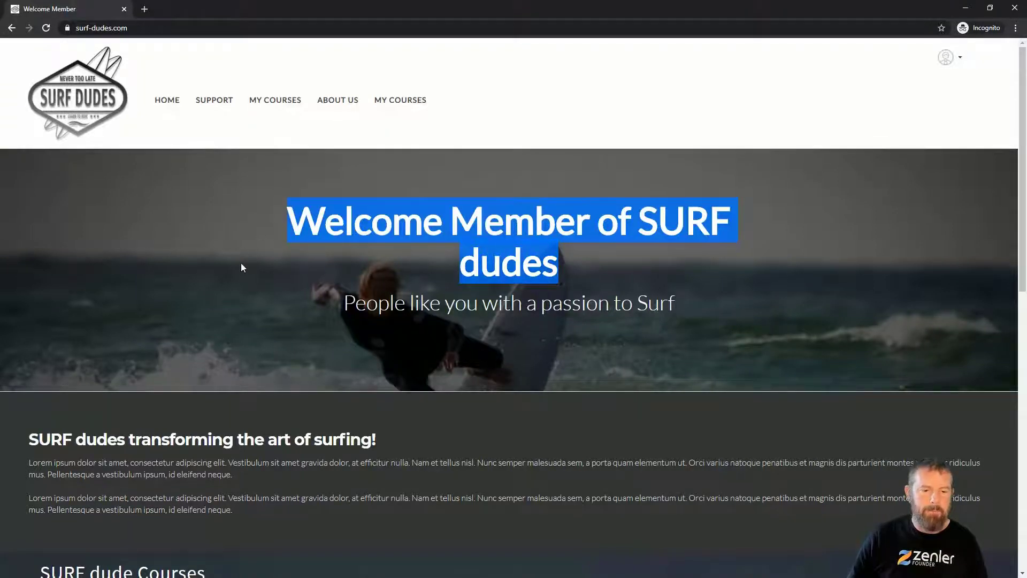
{"action": "scroll", "coordinate": [297, 279], "scroll_direction": "down", "scroll_amount": 4}
{"action": "scroll", "coordinate": [432, 271], "scroll_direction": "up", "scroll_amount": 4}
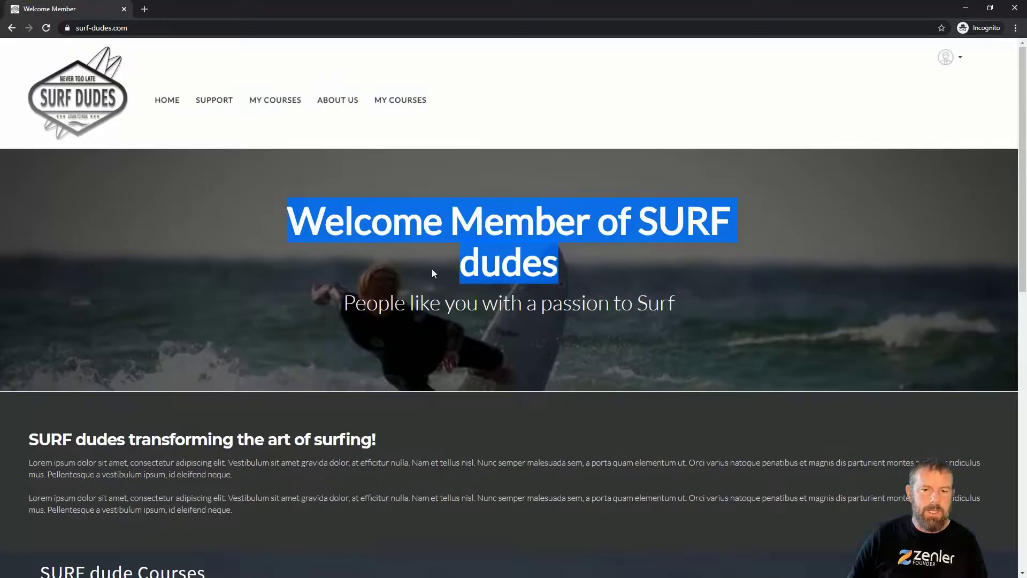
{"action": "left_click", "coordinate": [967, 9]}
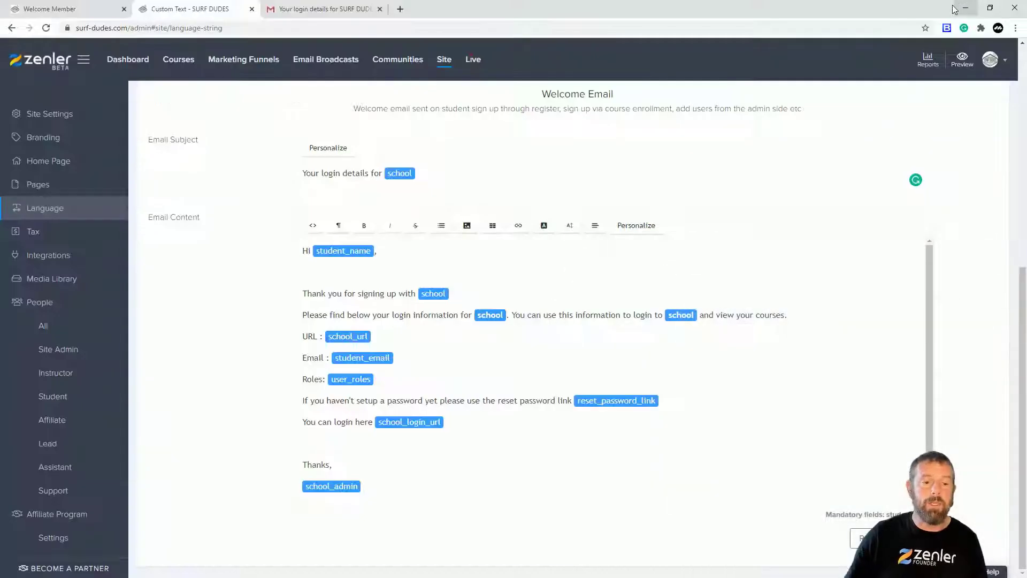
In Home Page settings, keep Welcome Member as the logged-in homepage
{"action": "left_click", "coordinate": [48, 160]}
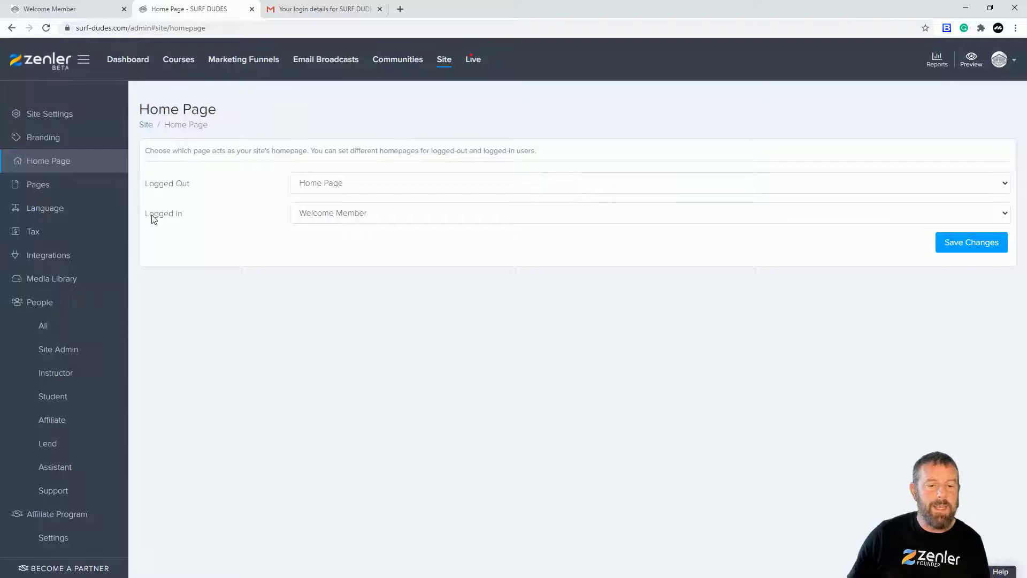
{"action": "left_click", "coordinate": [383, 216]}
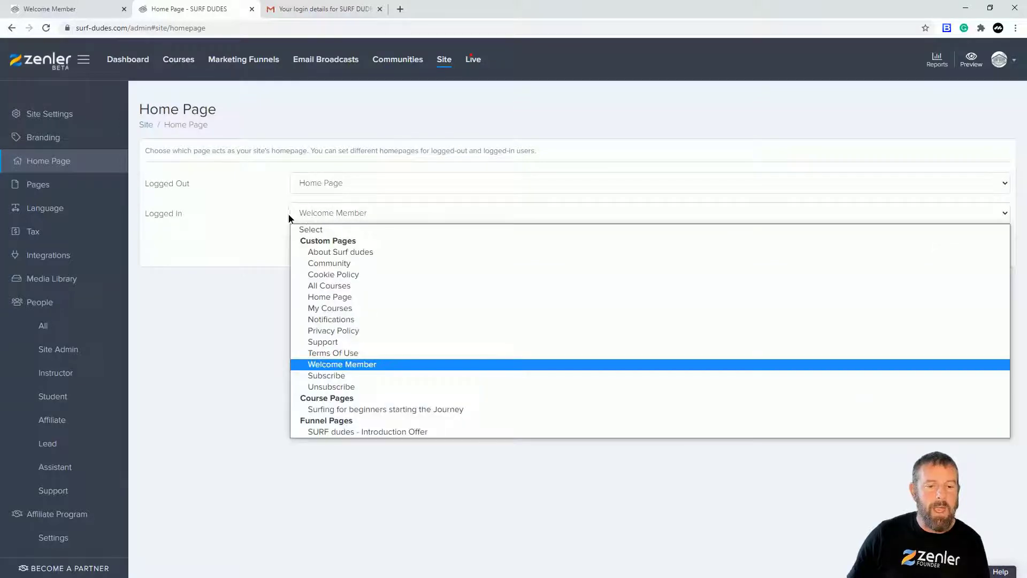
{"action": "left_click", "coordinate": [329, 363]}
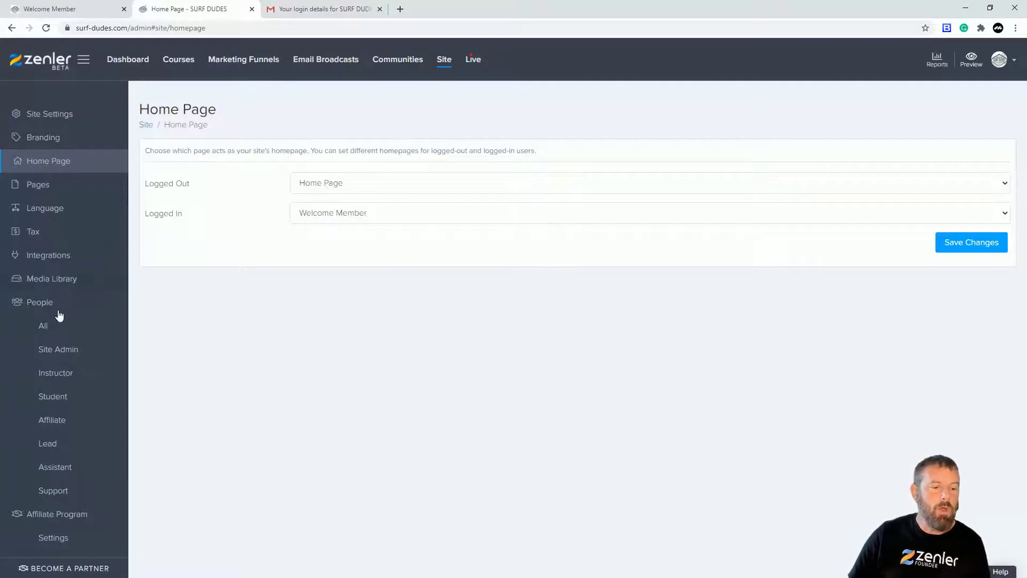
Open the People > Student list and select the new student's e-mail address
{"action": "left_click", "coordinate": [54, 400]}
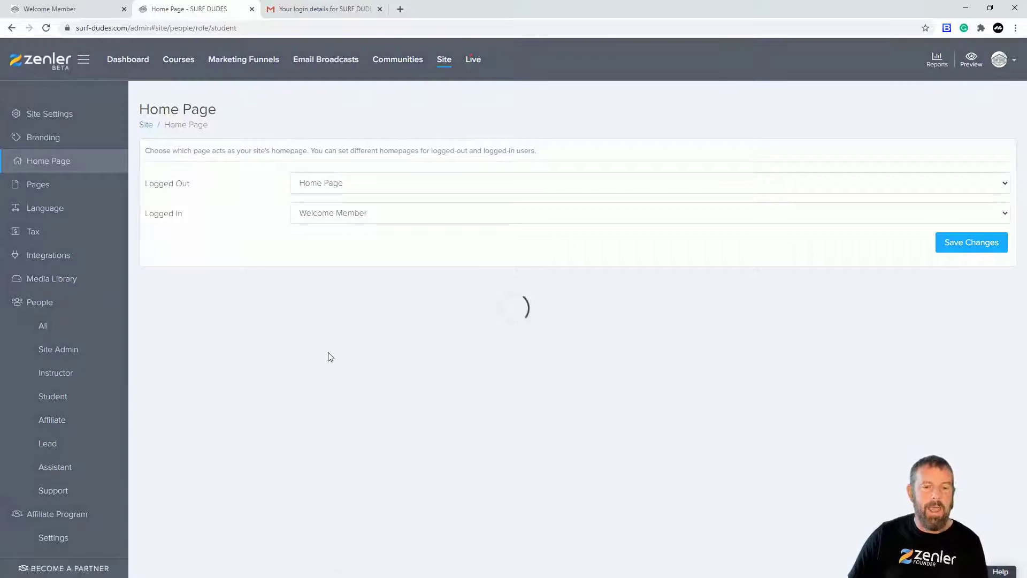
{"action": "left_click_drag", "start_coordinate": [425, 257], "coordinate": [250, 255]}
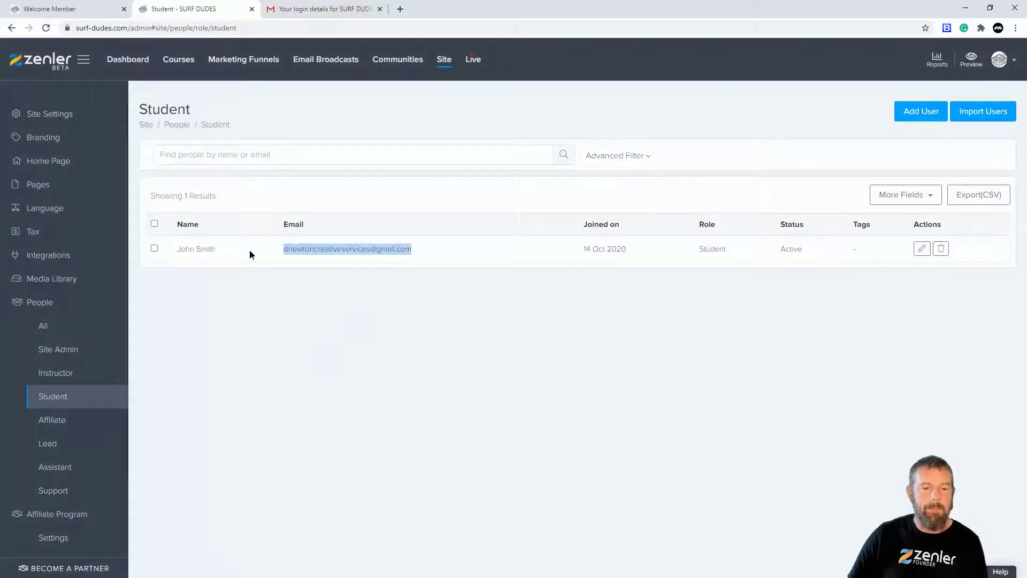
{"action": "left_click", "coordinate": [309, 347]}
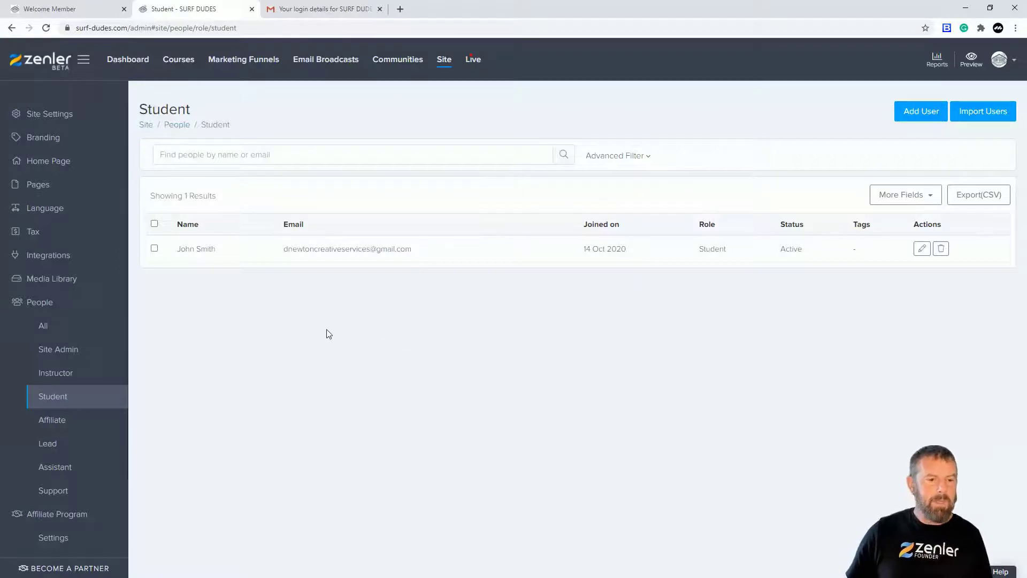
Open the Gmail tab and highlight the email's greeting, login details paragraph and closing lines
{"action": "left_click", "coordinate": [308, 8]}
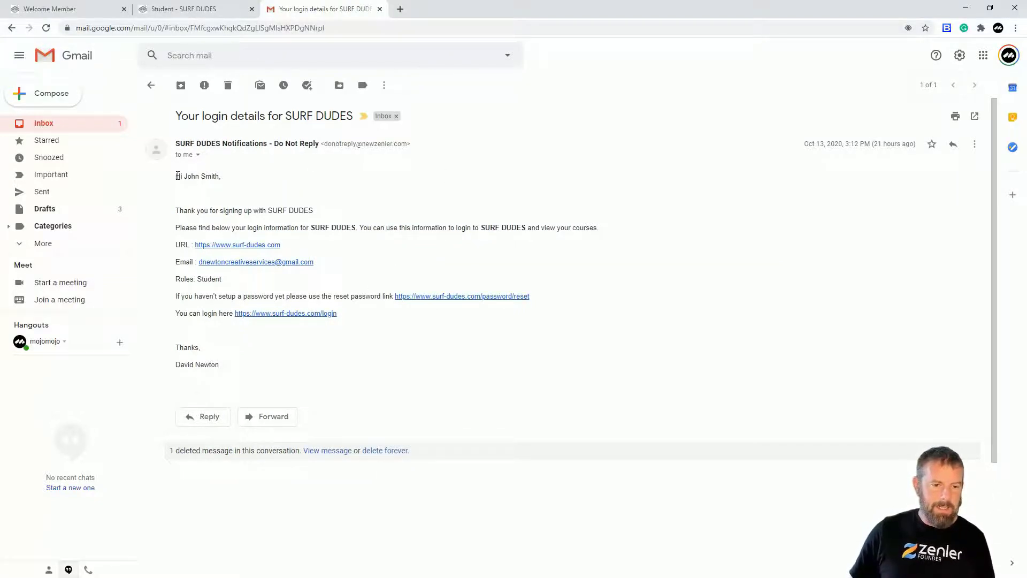
{"action": "left_click_drag", "start_coordinate": [176, 176], "coordinate": [266, 179]}
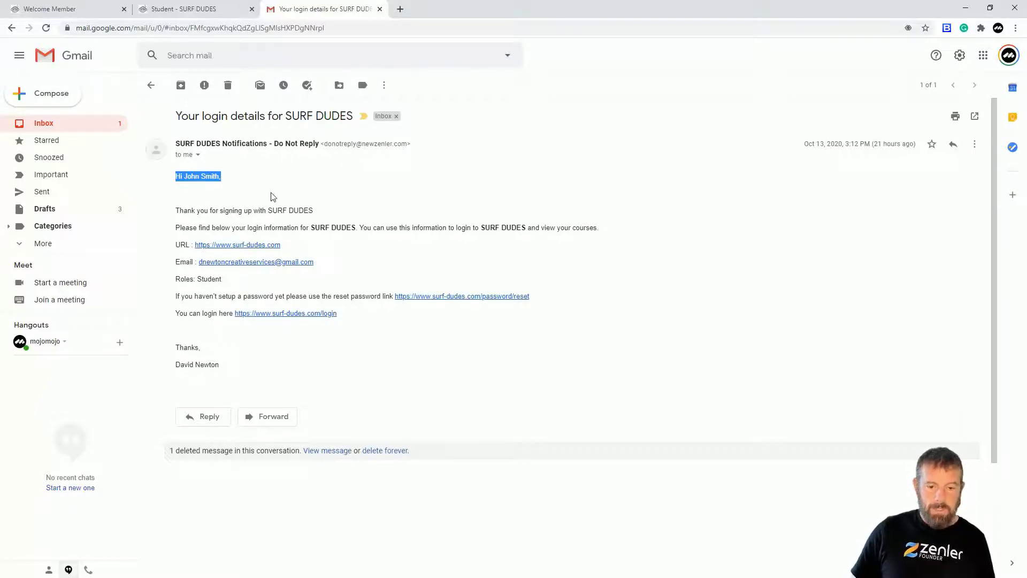
{"action": "left_click_drag", "start_coordinate": [327, 262], "coordinate": [383, 415]}
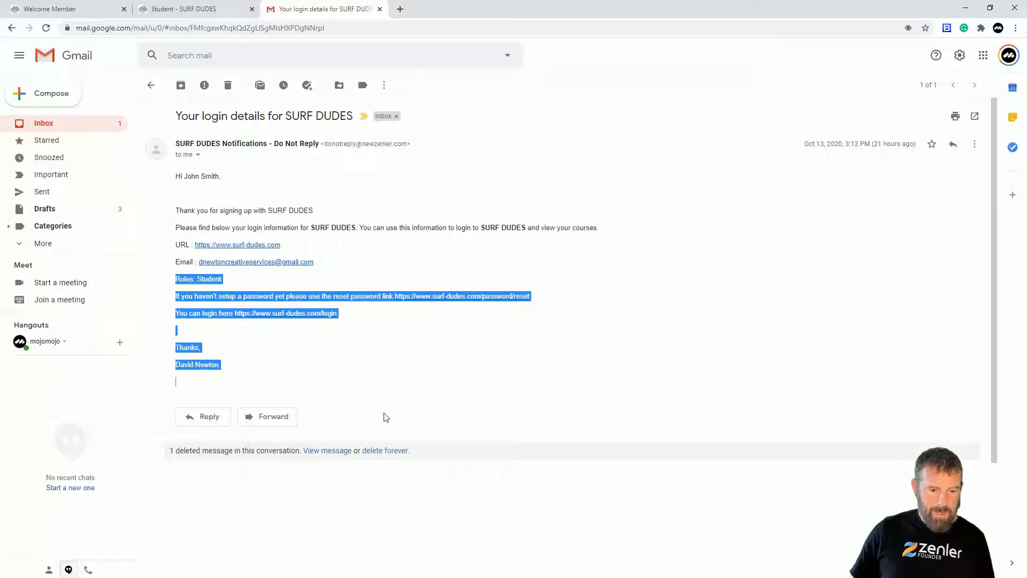
{"action": "left_click", "coordinate": [314, 344]}
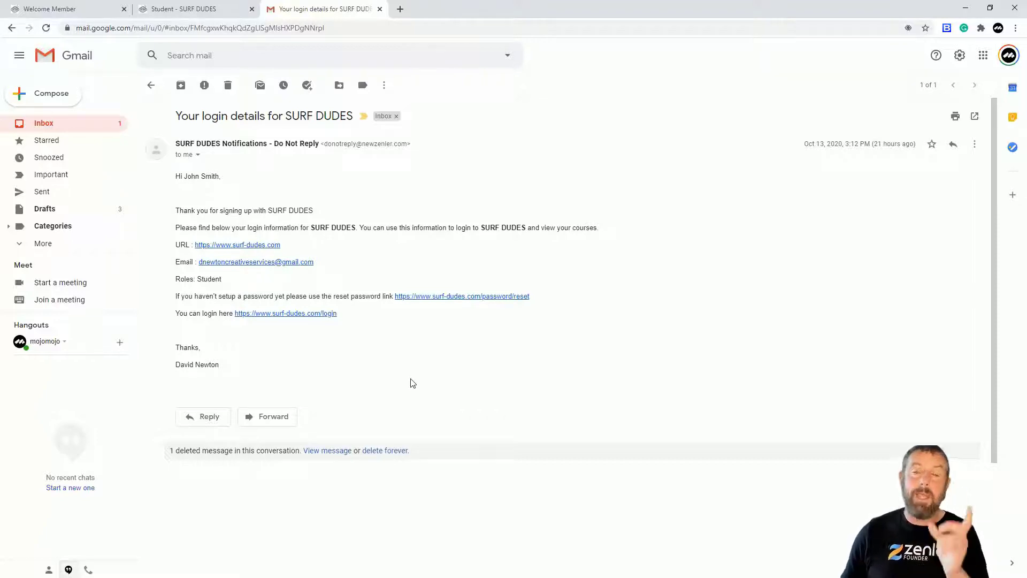
{"action": "left_click", "coordinate": [94, 14]}
{"action": "left_click", "coordinate": [192, 13]}
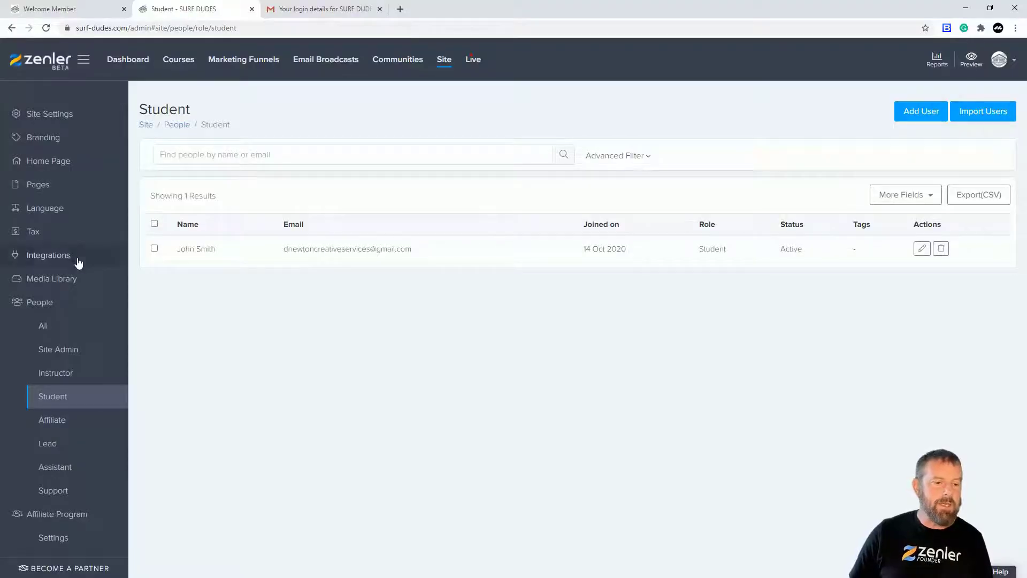
{"action": "left_click", "coordinate": [55, 208]}
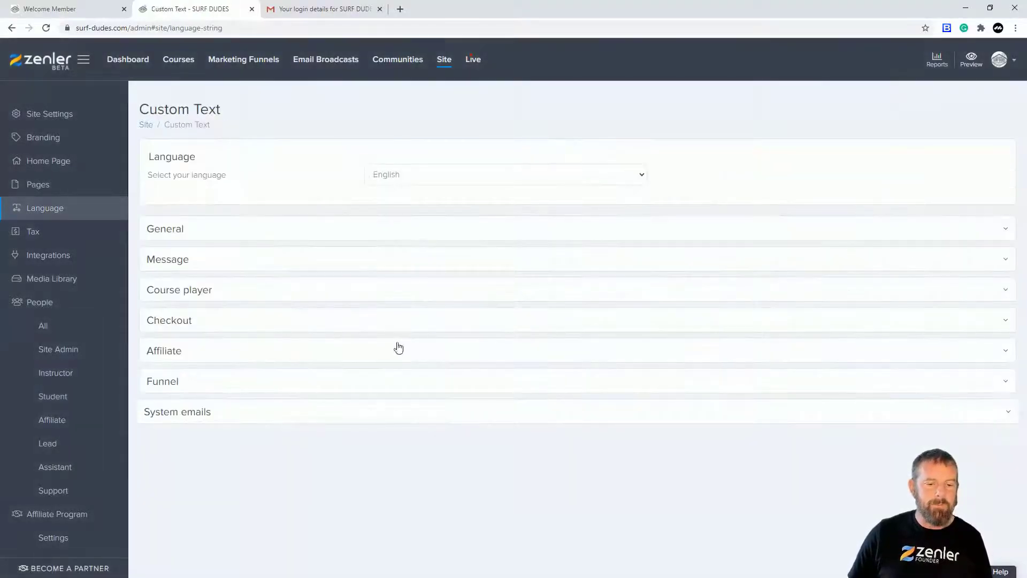
{"action": "left_click", "coordinate": [297, 413]}
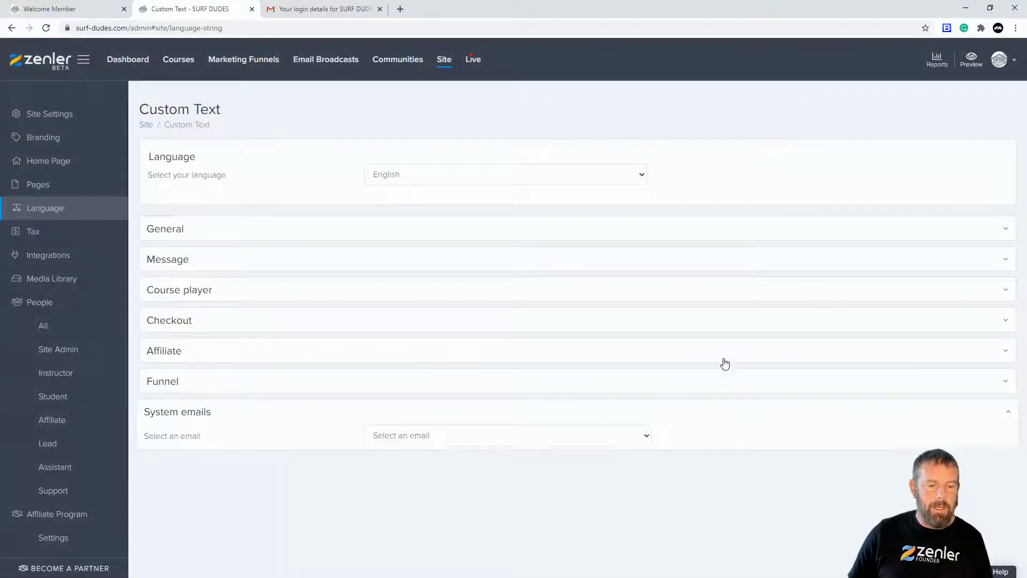
{"action": "left_click", "coordinate": [647, 440]}
{"action": "left_click", "coordinate": [417, 343]}
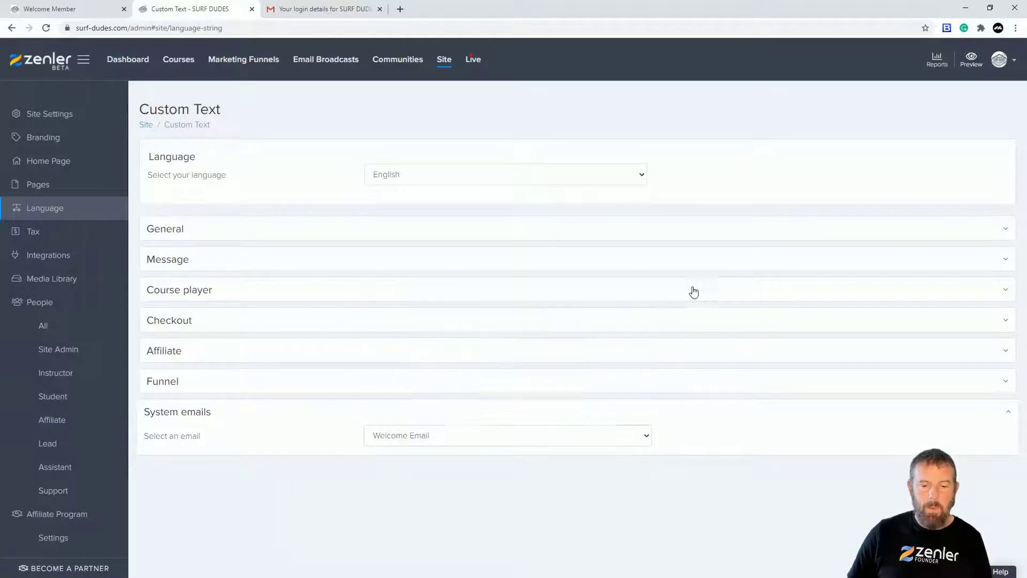
{"action": "scroll", "coordinate": [693, 268], "scroll_direction": "down", "scroll_amount": 5}
{"action": "scroll", "coordinate": [693, 257], "scroll_direction": "down", "scroll_amount": 2}
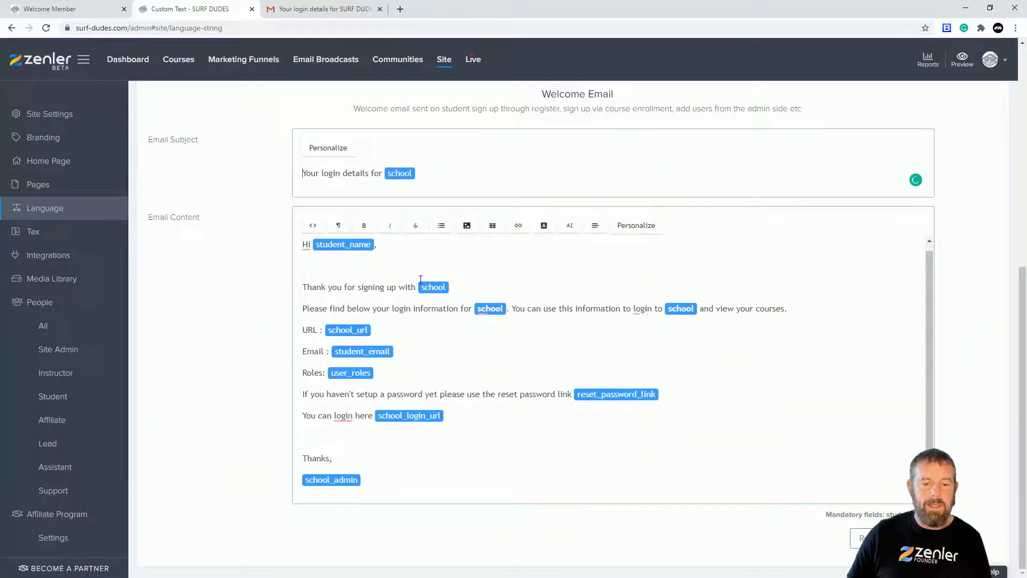
{"action": "left_click", "coordinate": [291, 9]}
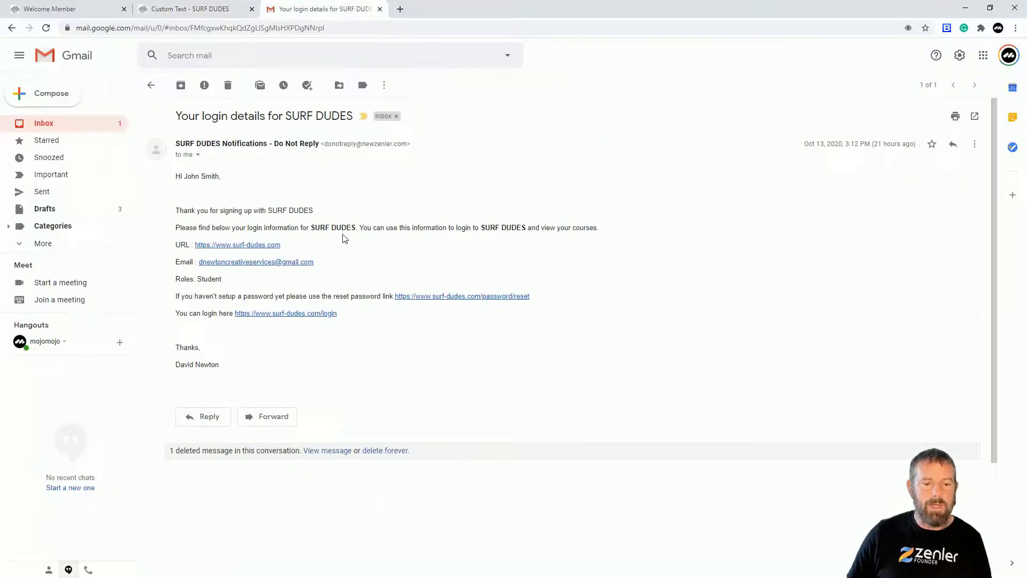
{"action": "left_click", "coordinate": [182, 9]}
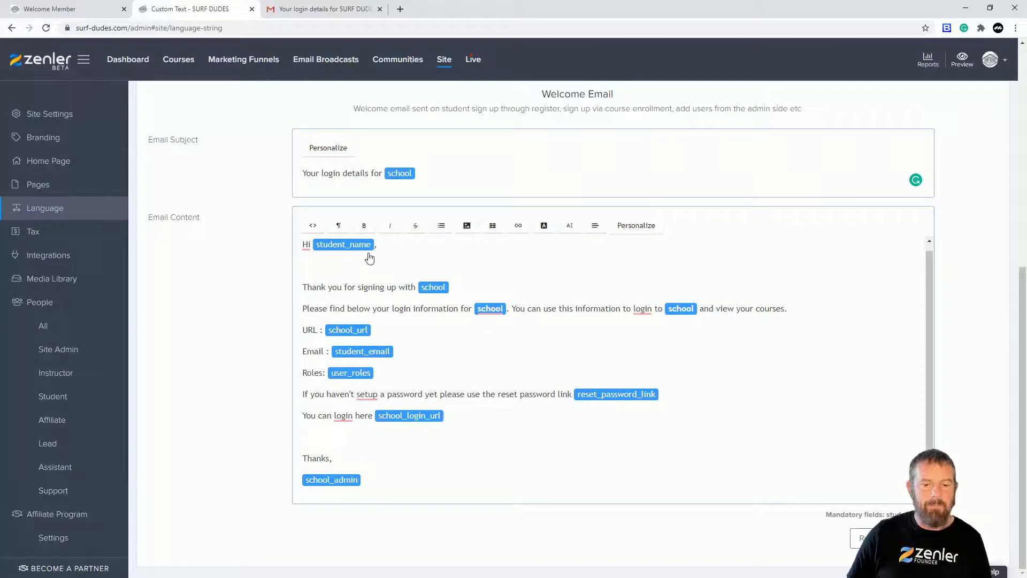
{"action": "left_click", "coordinate": [297, 23]}
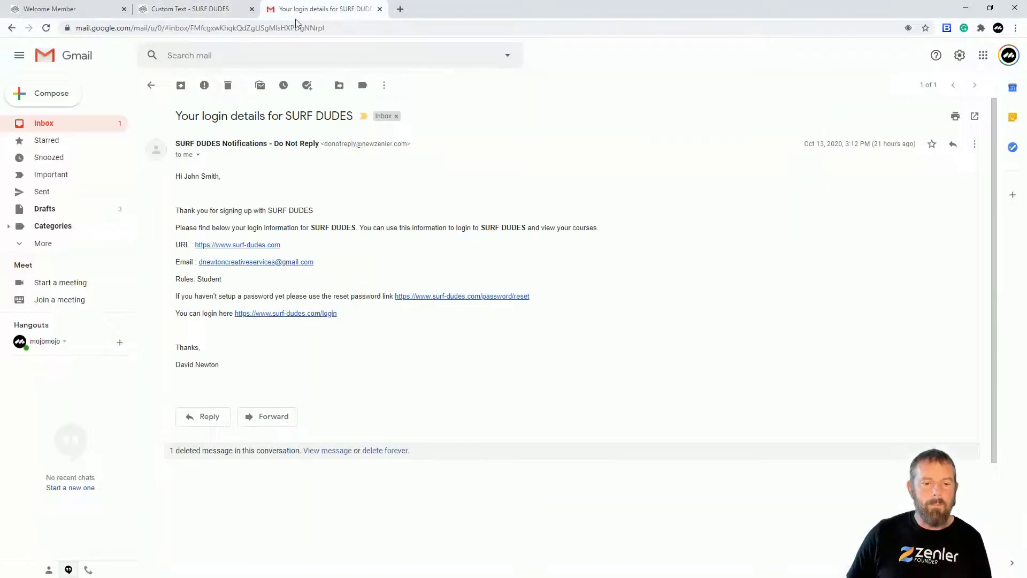
{"action": "left_click_drag", "start_coordinate": [315, 211], "coordinate": [272, 211]}
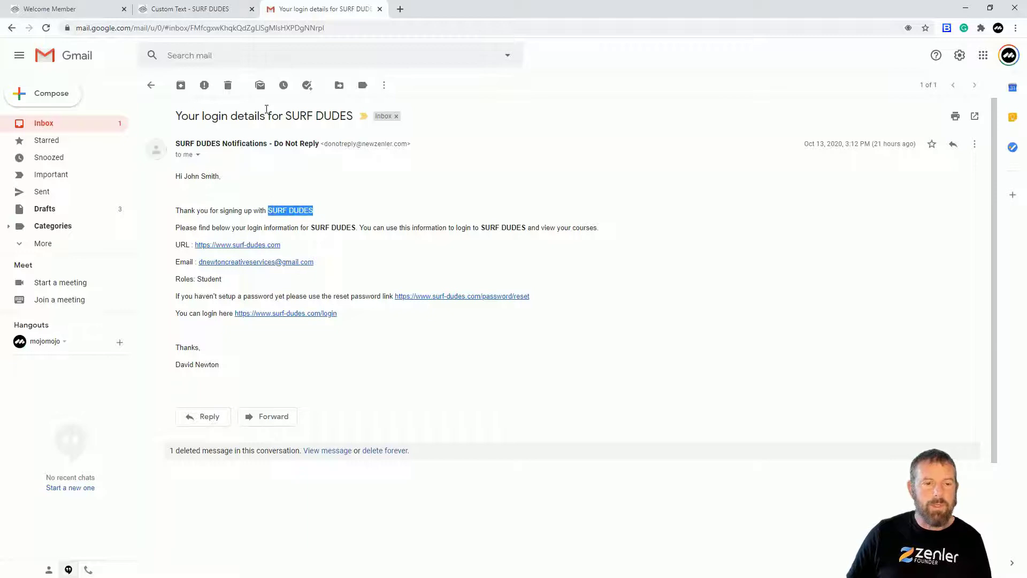
{"action": "left_click", "coordinate": [181, 9]}
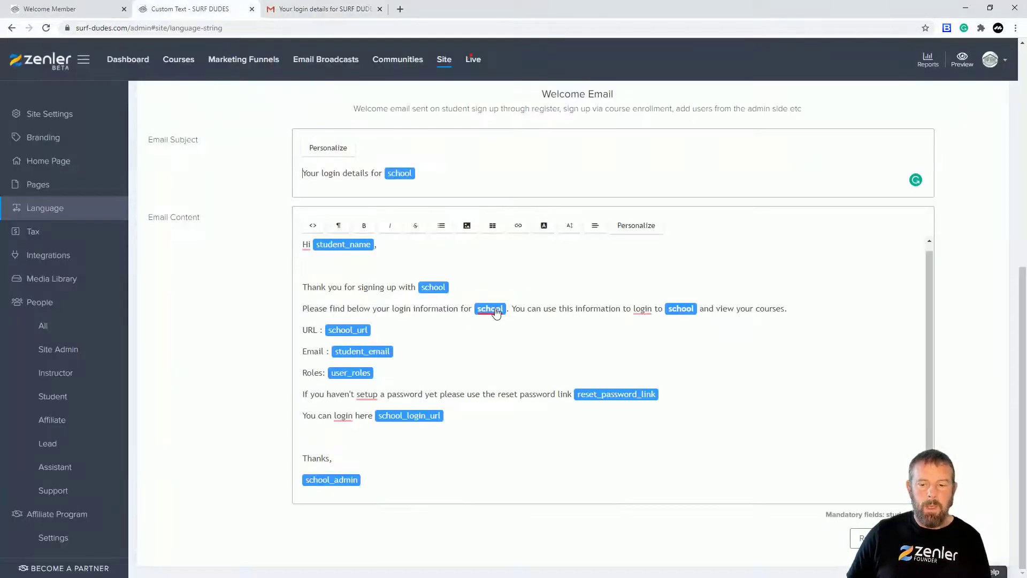
{"action": "mouse_move", "coordinate": [490, 306]}
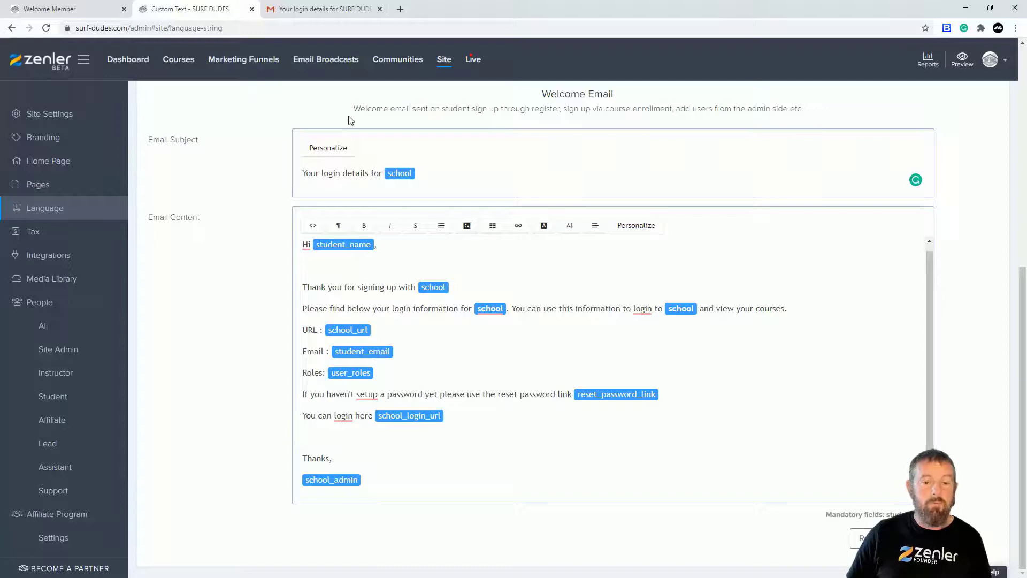
{"action": "left_click", "coordinate": [321, 9]}
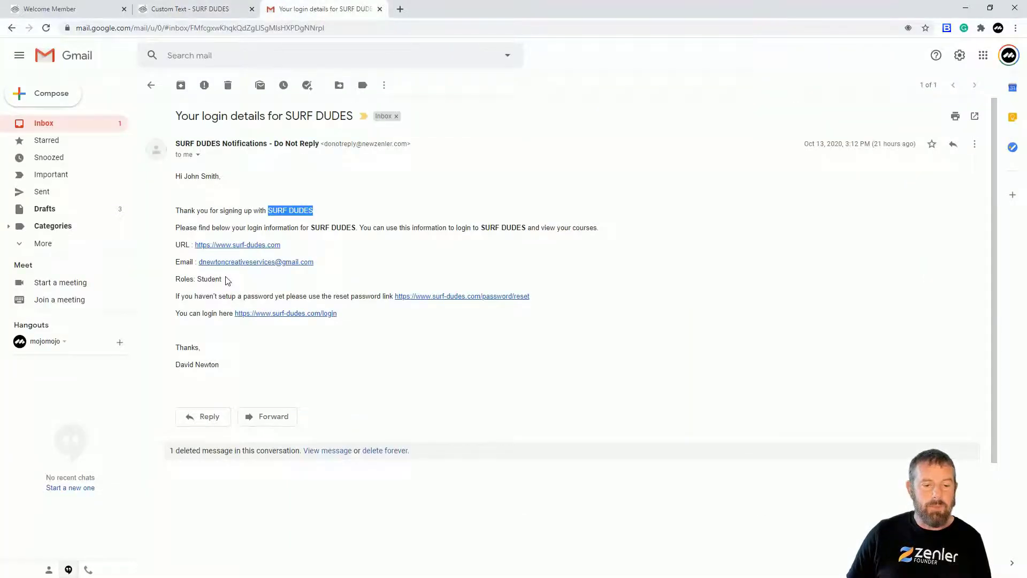
{"action": "left_click", "coordinate": [182, 9]}
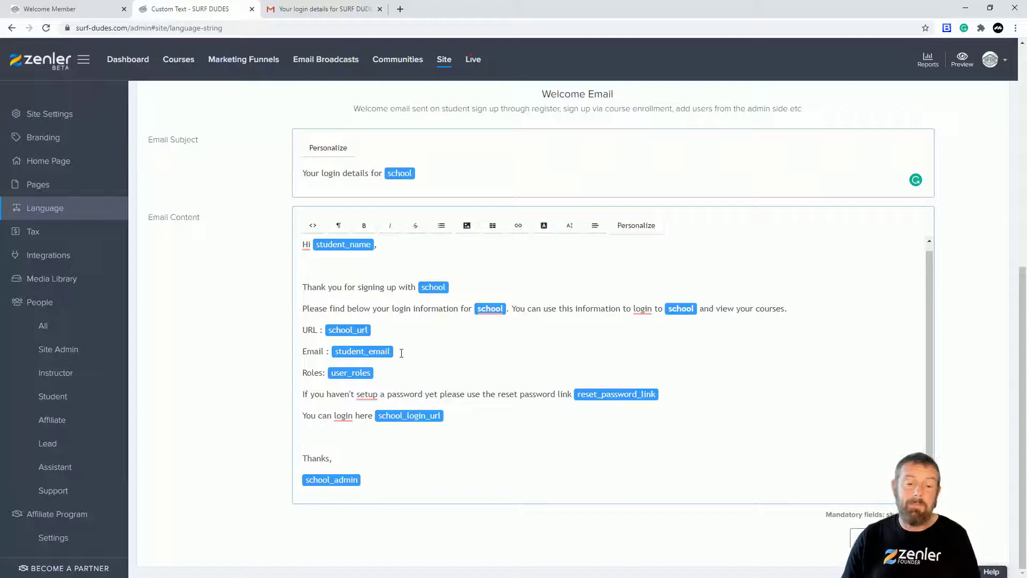
{"action": "left_click", "coordinate": [321, 264]}
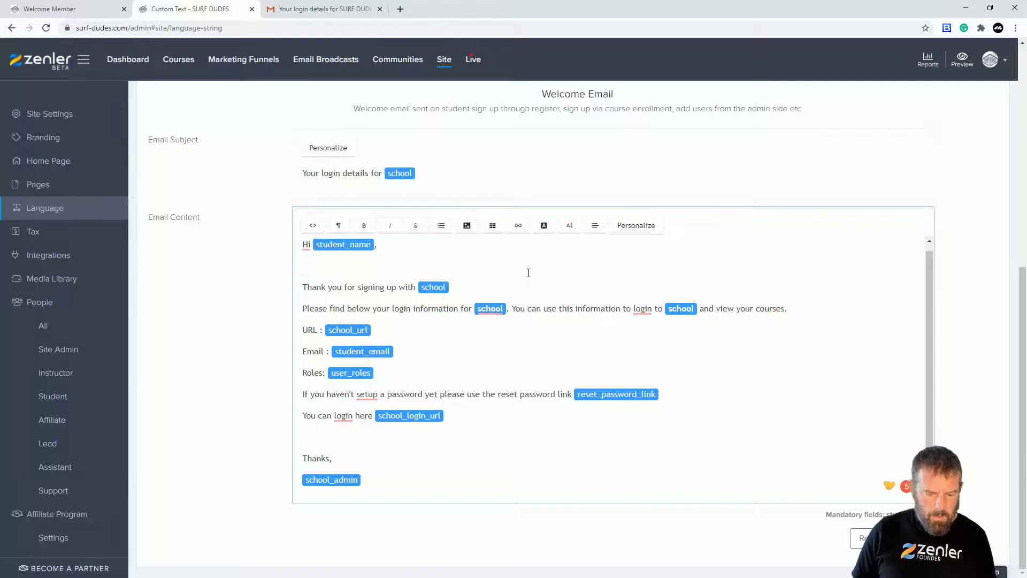
Type 'Welcome please enjoy this site and receive the latest updates from' and finish with the school tag
{"action": "type", "text": "Welcome "}
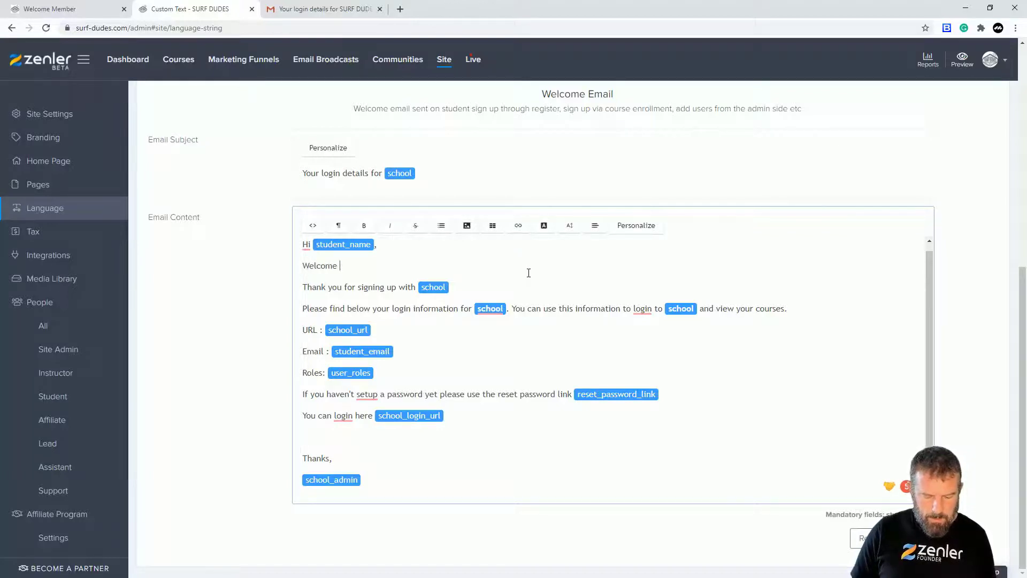
{"action": "type", "text": "please en"}
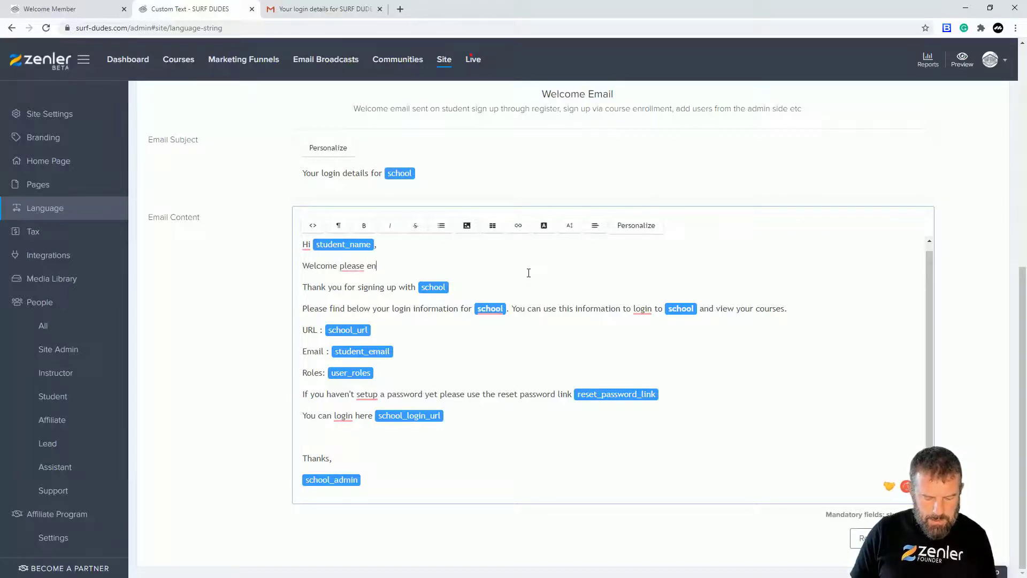
{"action": "type", "text": "joy this"}
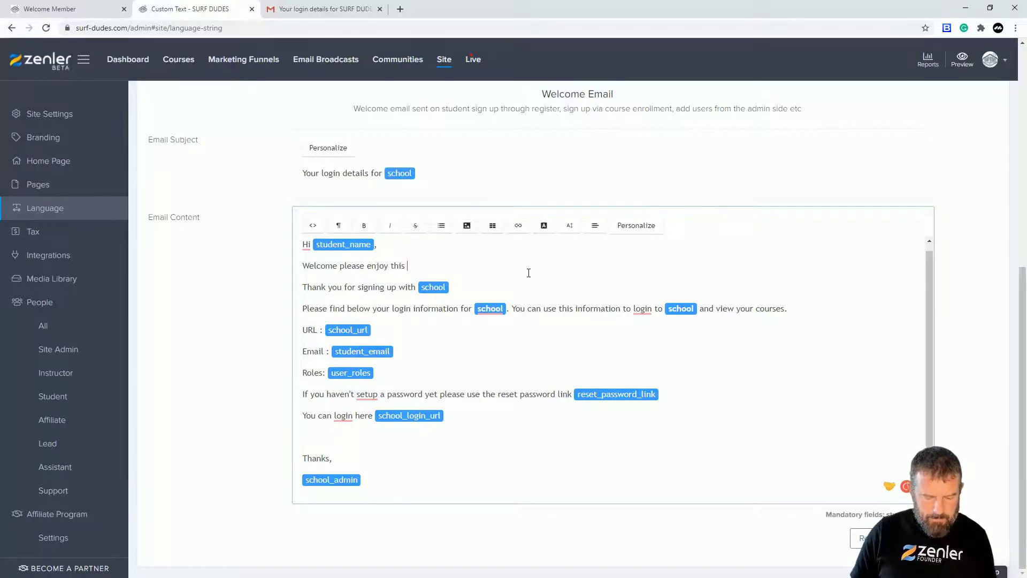
{"action": "type", "text": " site and"}
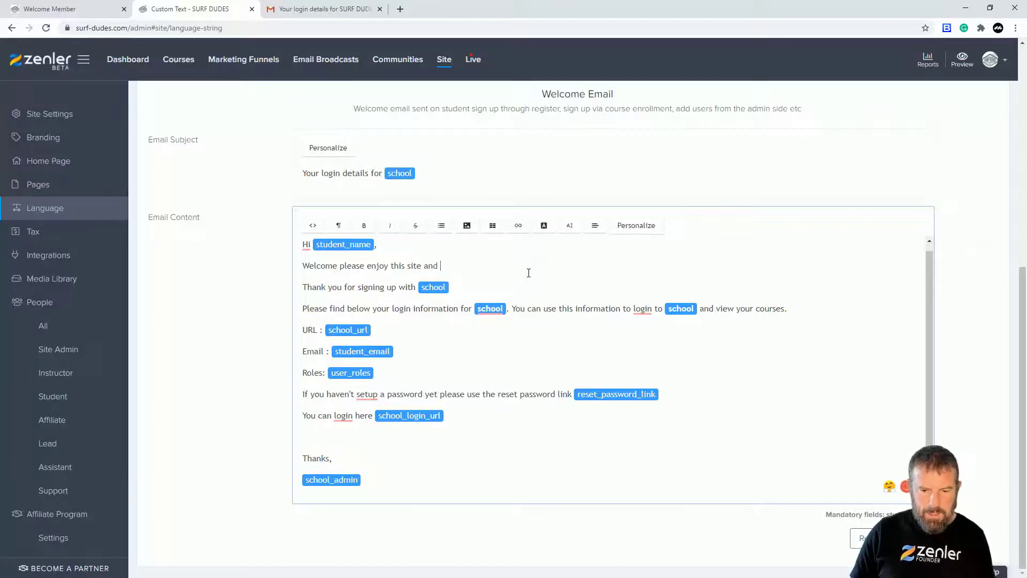
{"action": "type", "text": " recei"}
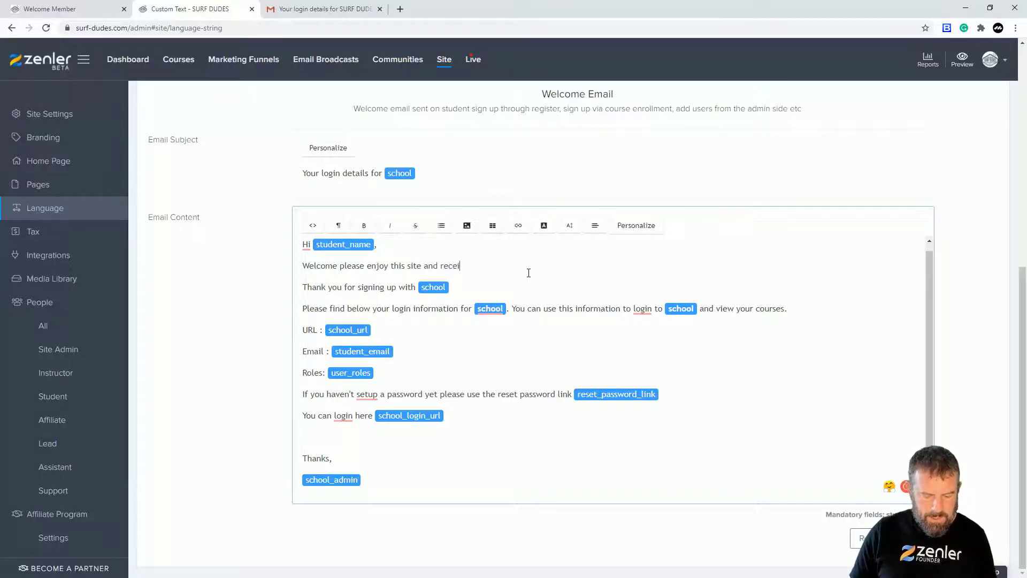
{"action": "type", "text": "ve the la"}
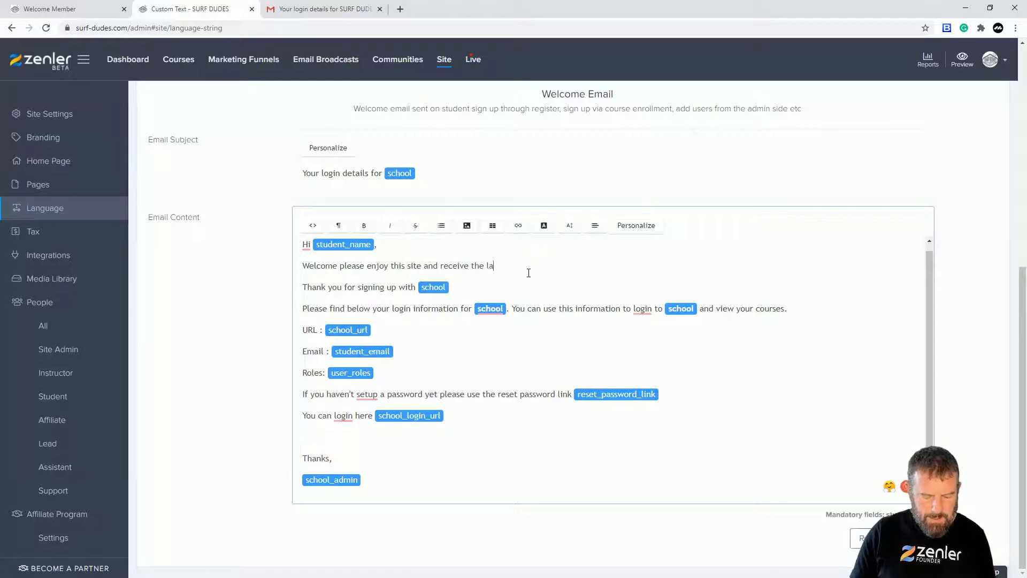
{"action": "type", "text": "test"}
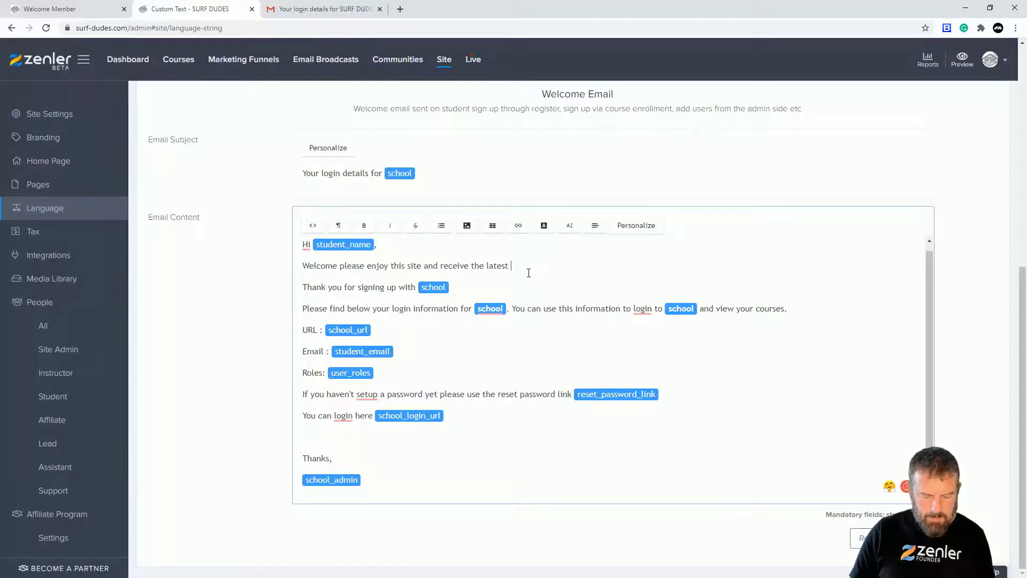
{"action": "type", "text": " updates from"}
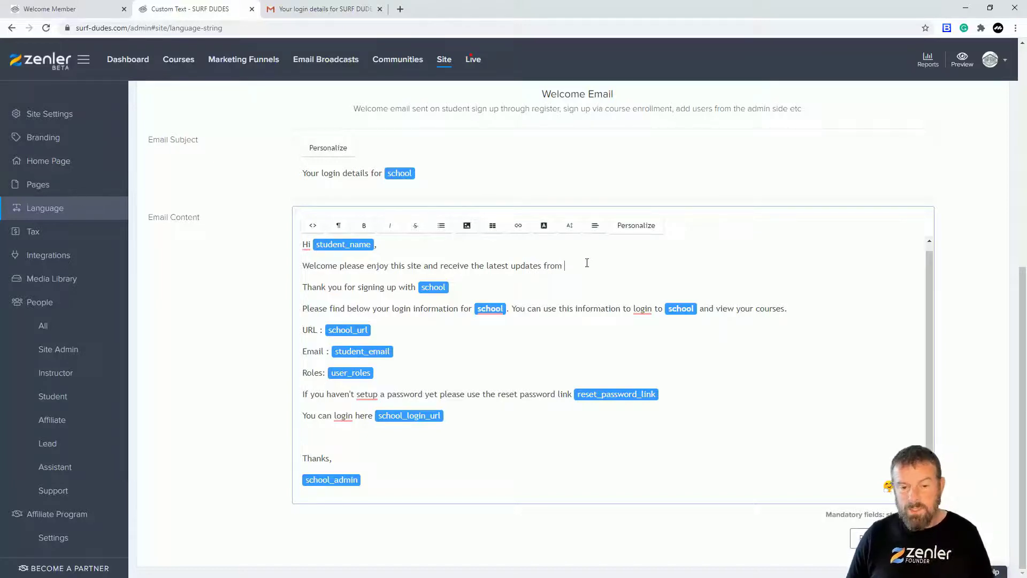
{"action": "left_click", "coordinate": [640, 229]}
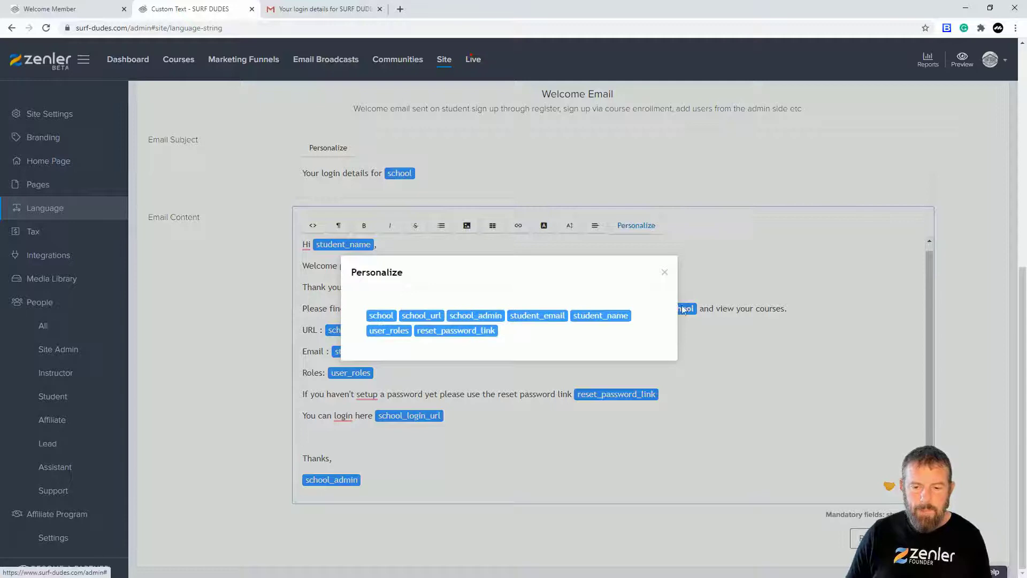
{"action": "left_click", "coordinate": [381, 316]}
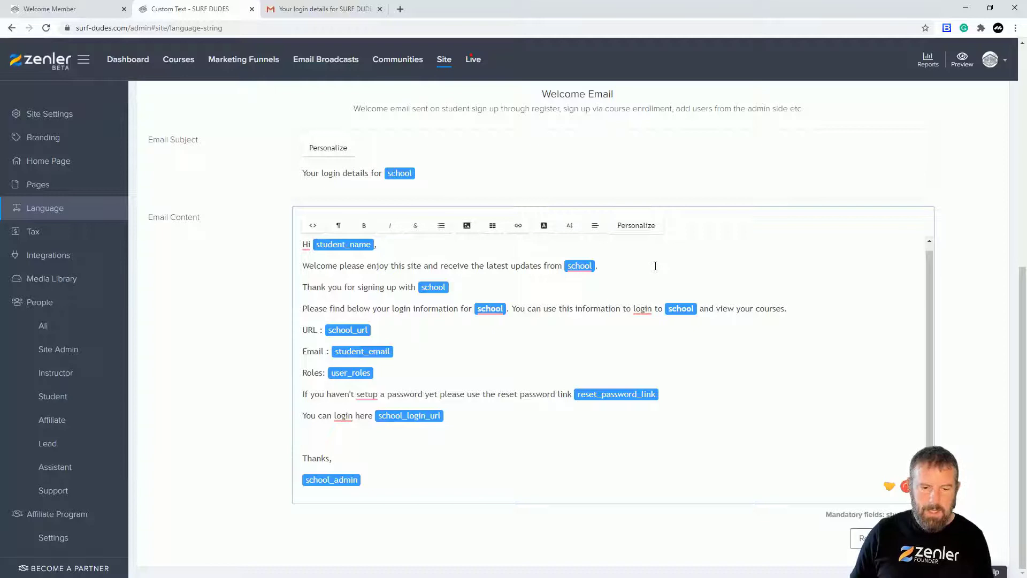
Add a new line: student_name tag plus 'please feedback if you have any problems.'
{"action": "key", "text": "Return"}
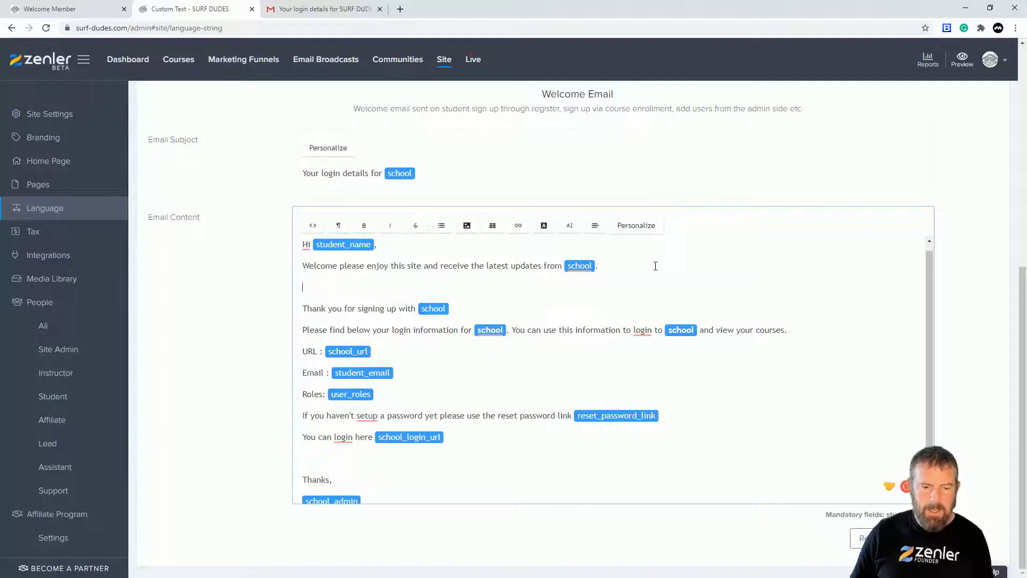
{"action": "left_click", "coordinate": [636, 226]}
{"action": "left_click", "coordinate": [600, 317]}
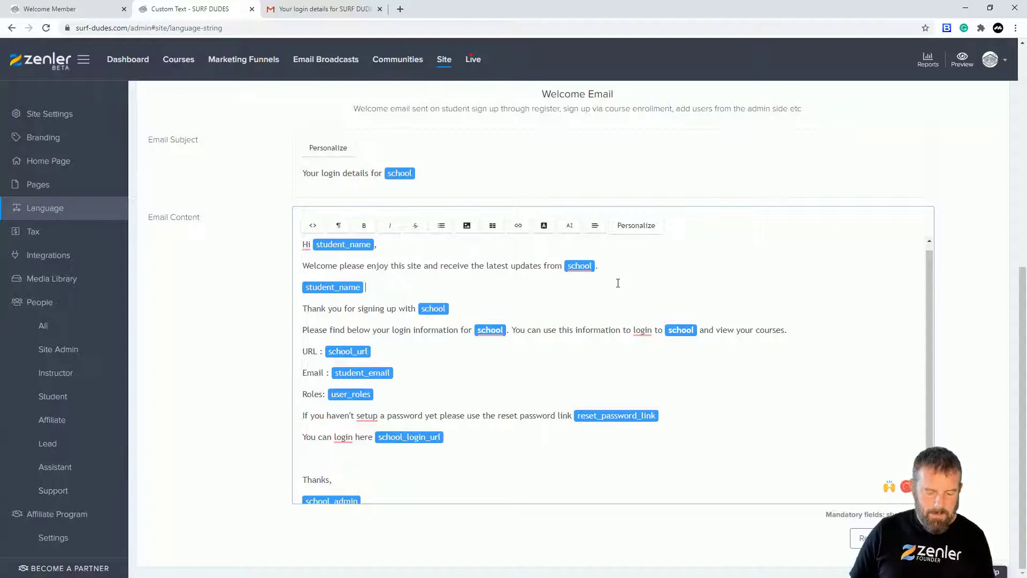
{"action": "type", "text": "please feedback"}
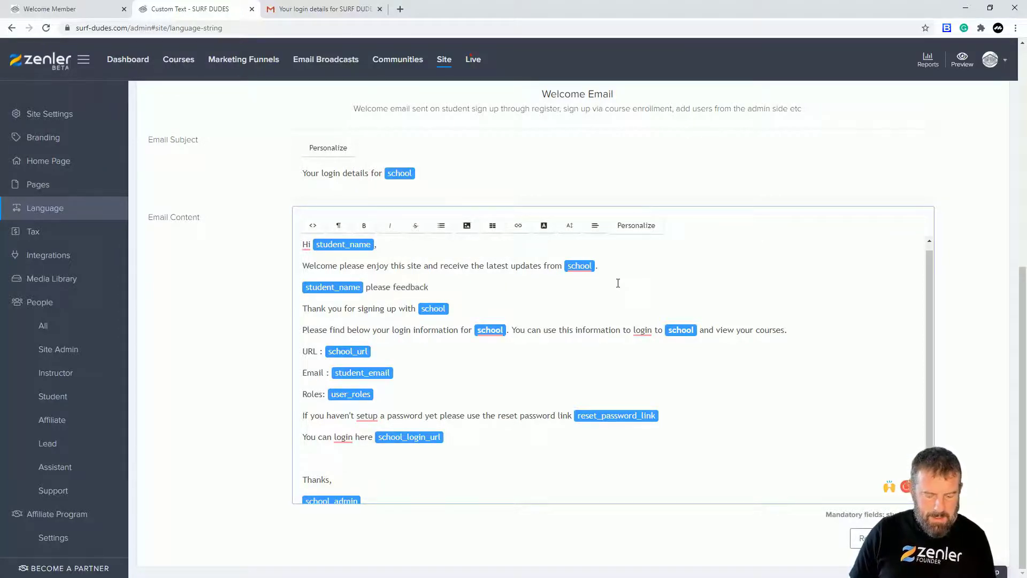
{"action": "type", "text": " if you "}
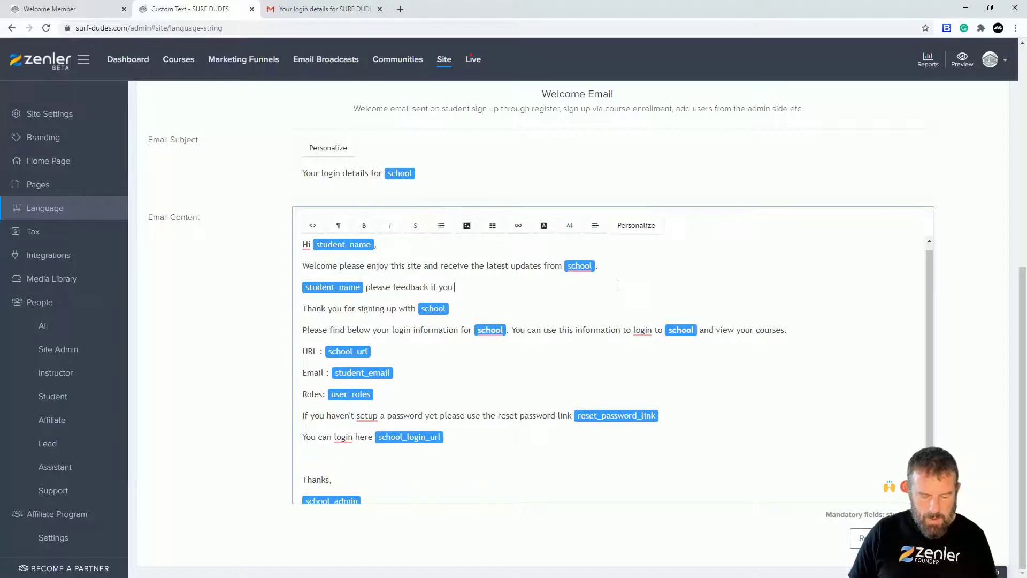
{"action": "type", "text": "have any "}
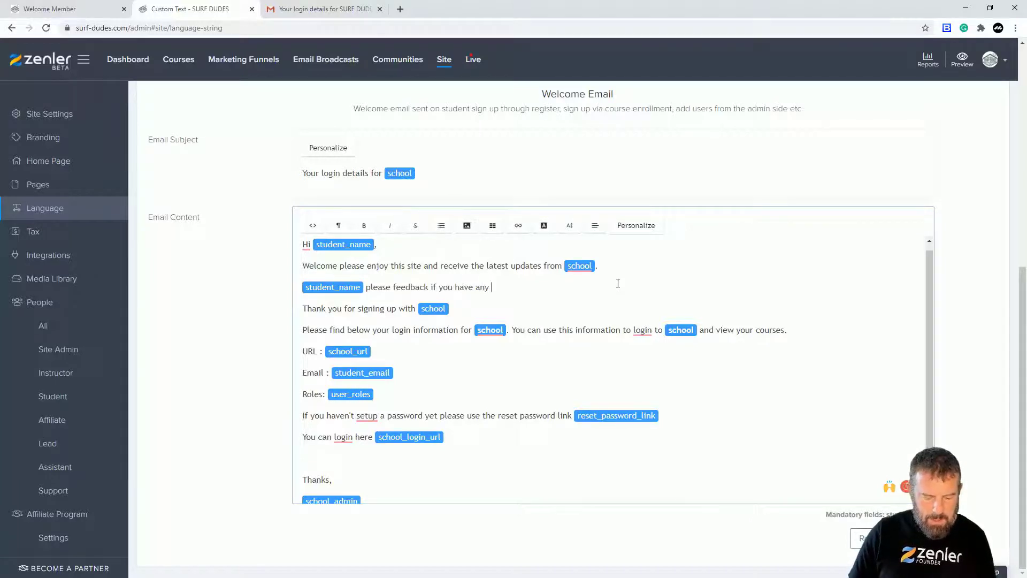
{"action": "type", "text": "problems."}
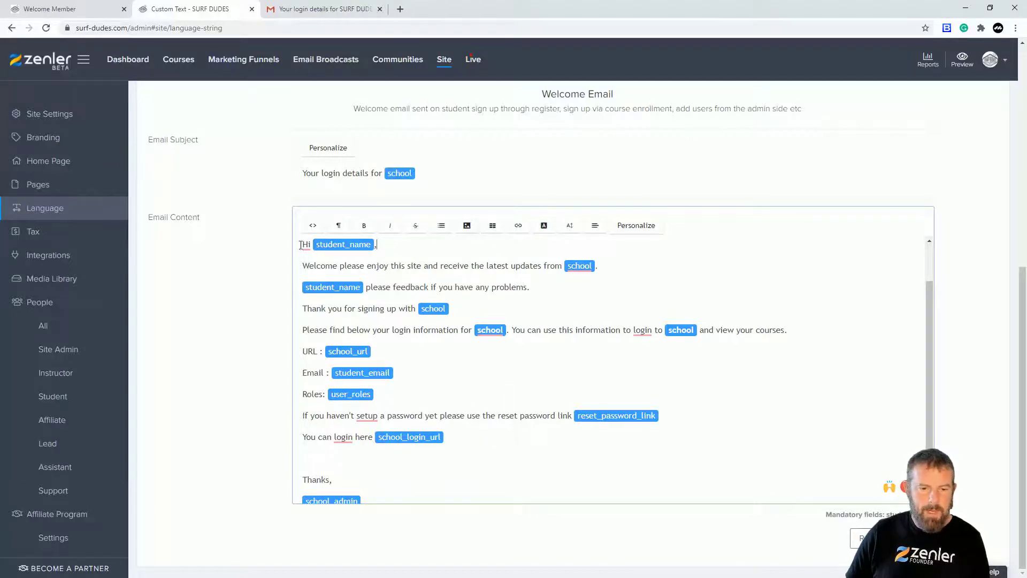
{"action": "mouse_move", "coordinate": [304, 244]}
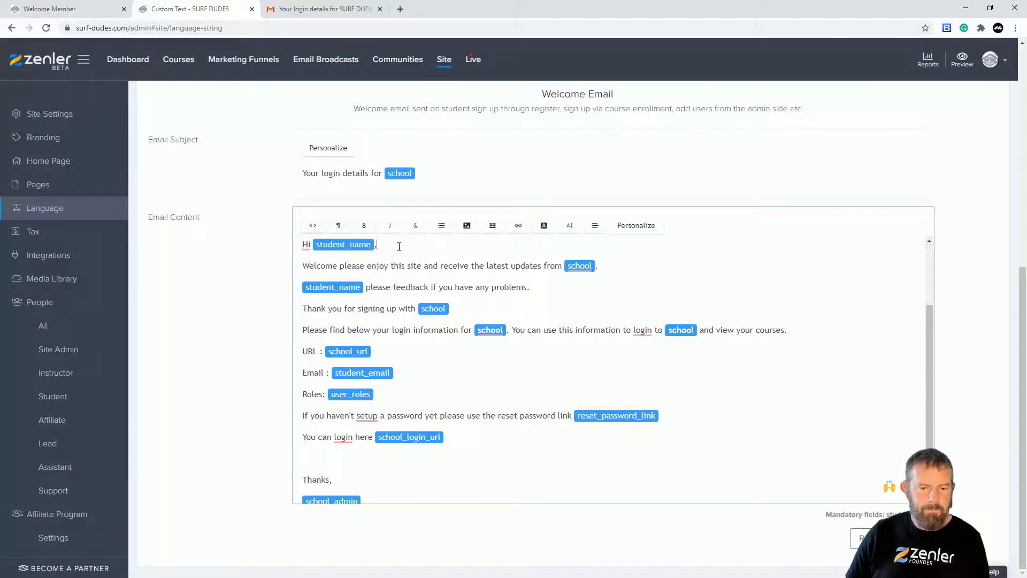
Insert the SURF DUDES logo from the uploaded images on a new line after the greeting
{"action": "key", "text": "Return"}
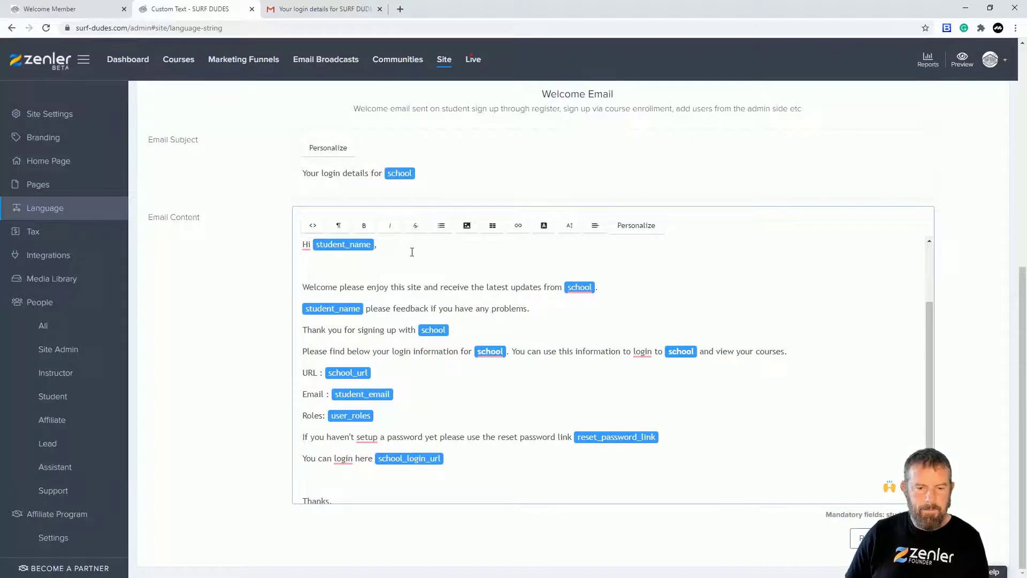
{"action": "left_click", "coordinate": [467, 225]}
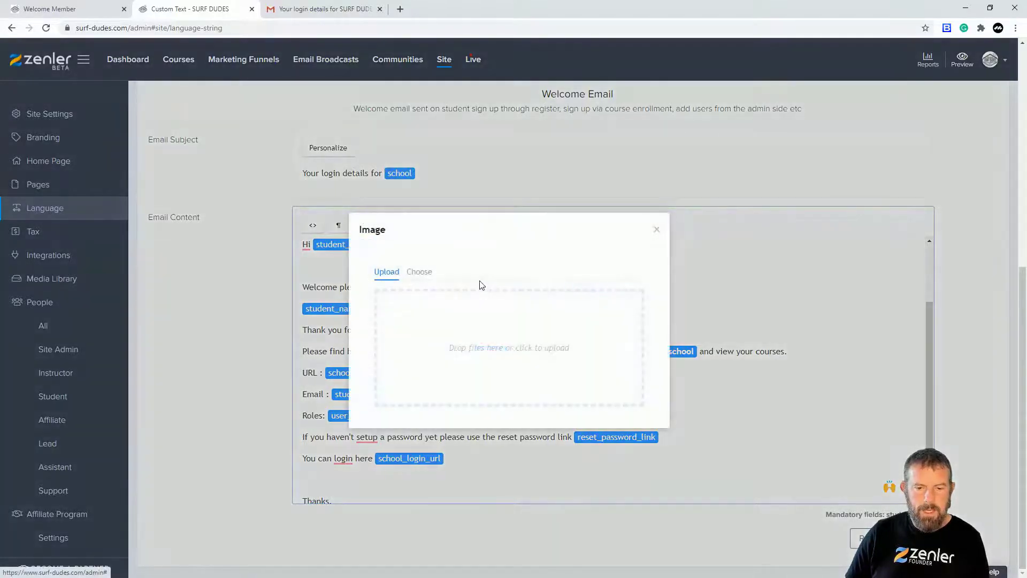
{"action": "left_click", "coordinate": [423, 271]}
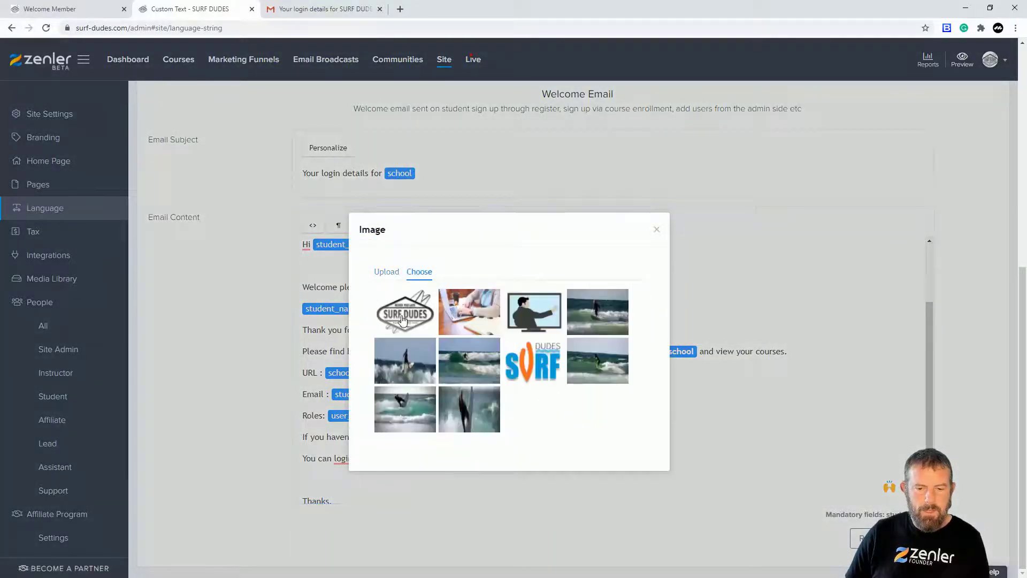
{"action": "left_click", "coordinate": [401, 321]}
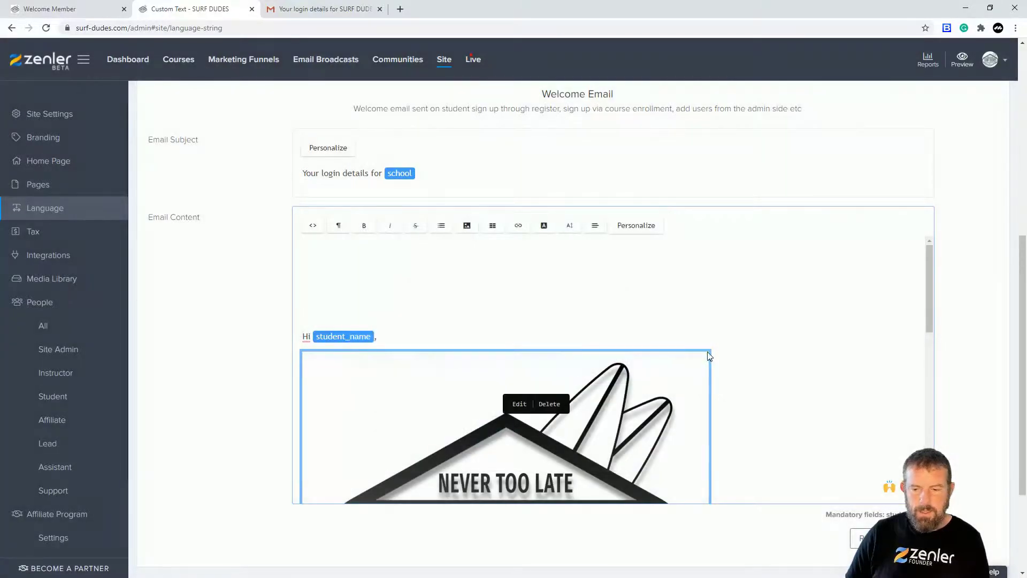
Shrink the logo, move it above the 'Hi student_name' greeting, and save the template
{"action": "left_click_drag", "start_coordinate": [930, 308], "coordinate": [928, 403]}
{"action": "left_click_drag", "start_coordinate": [710, 444], "coordinate": [492, 306]}
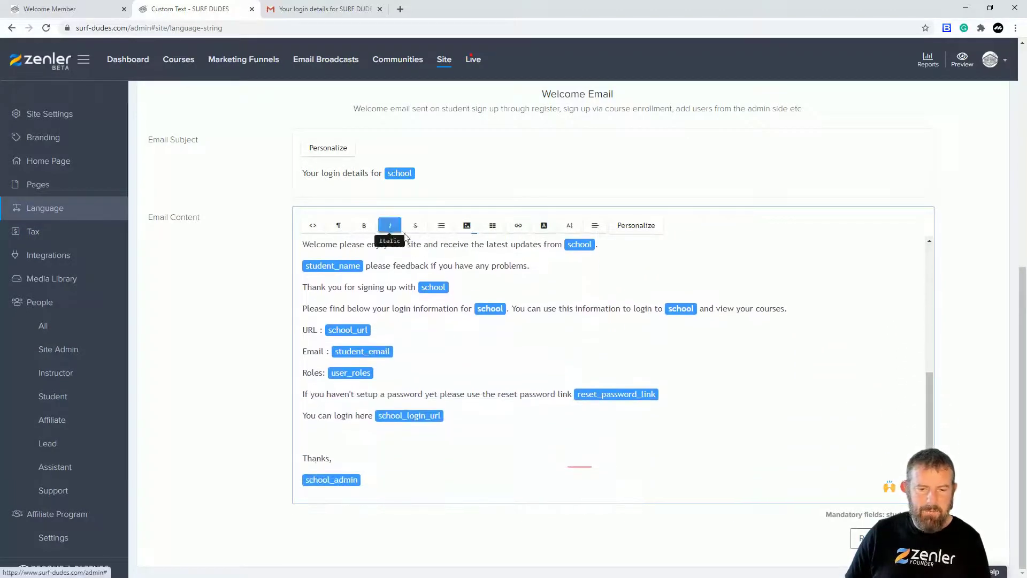
{"action": "left_click_drag", "start_coordinate": [929, 399], "coordinate": [907, 264]}
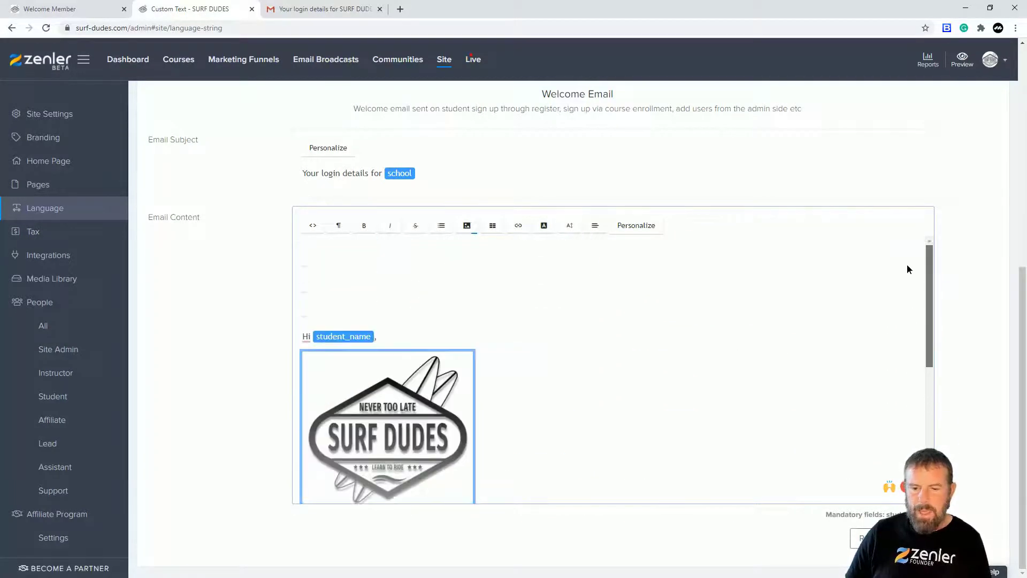
{"action": "left_click_drag", "start_coordinate": [351, 419], "coordinate": [315, 251]}
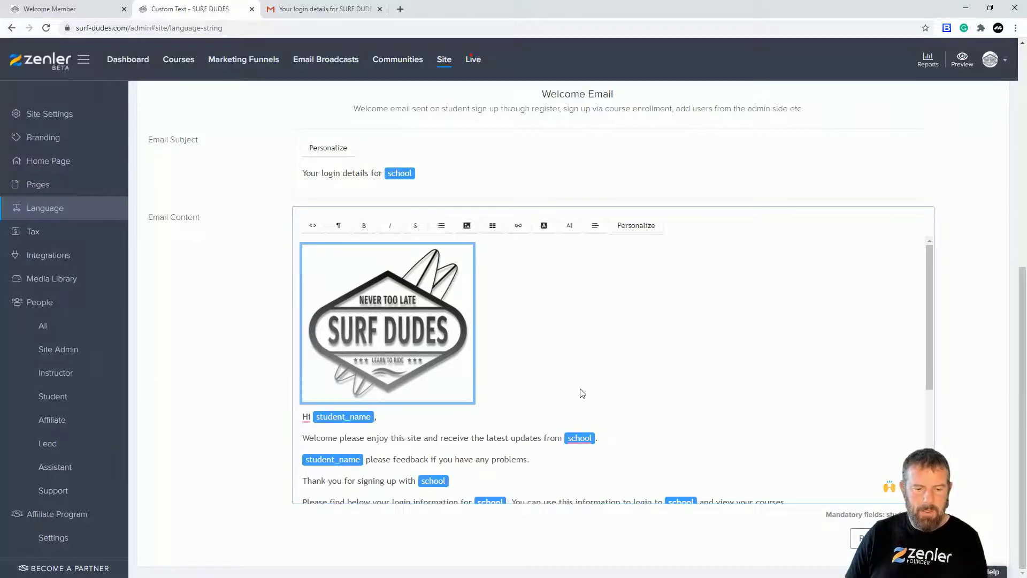
{"action": "left_click", "coordinate": [587, 340]}
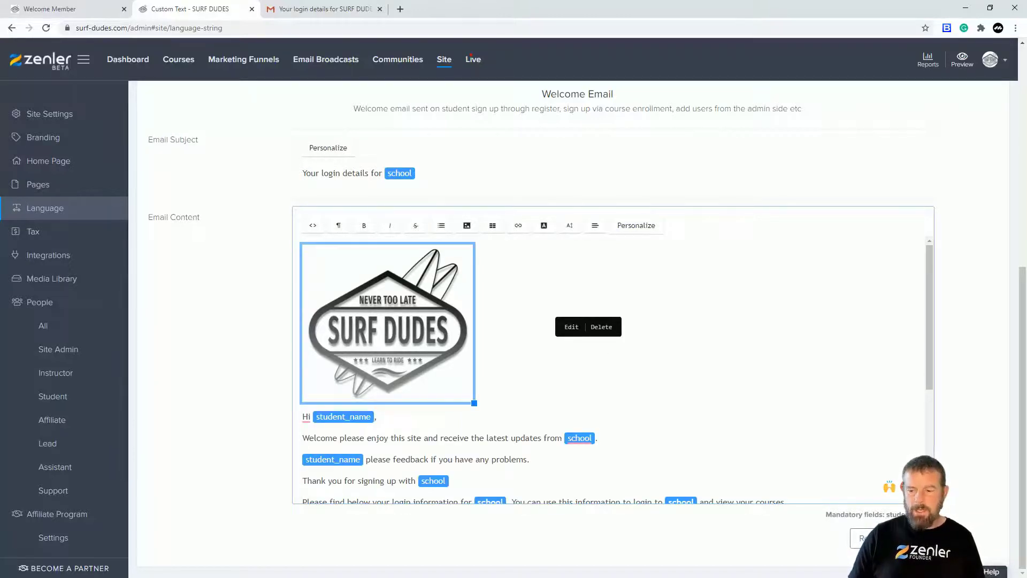
{"action": "left_click", "coordinate": [584, 342]}
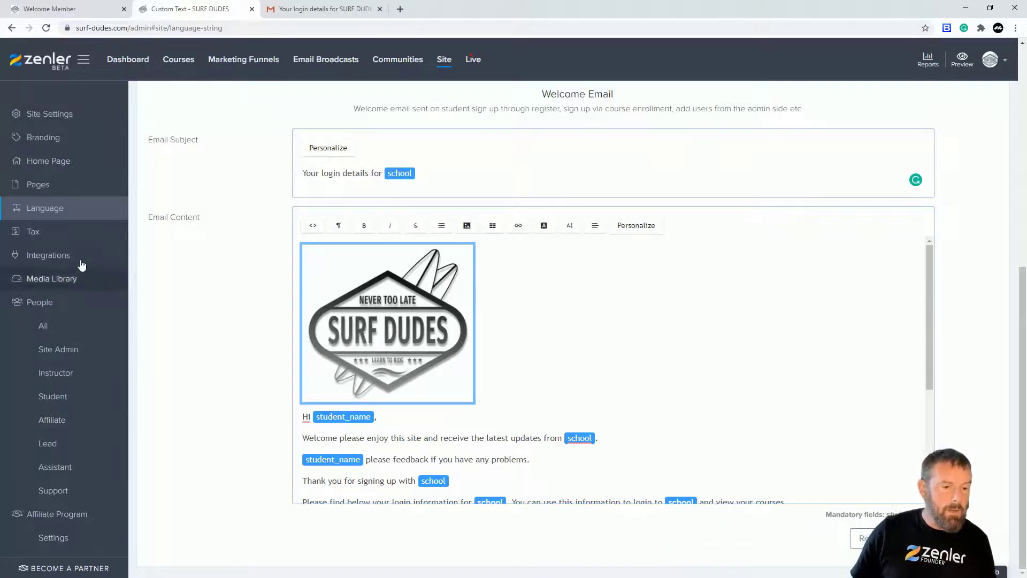
Delete the test student from the People > Student list, leaving 0 results
{"action": "left_click", "coordinate": [64, 397]}
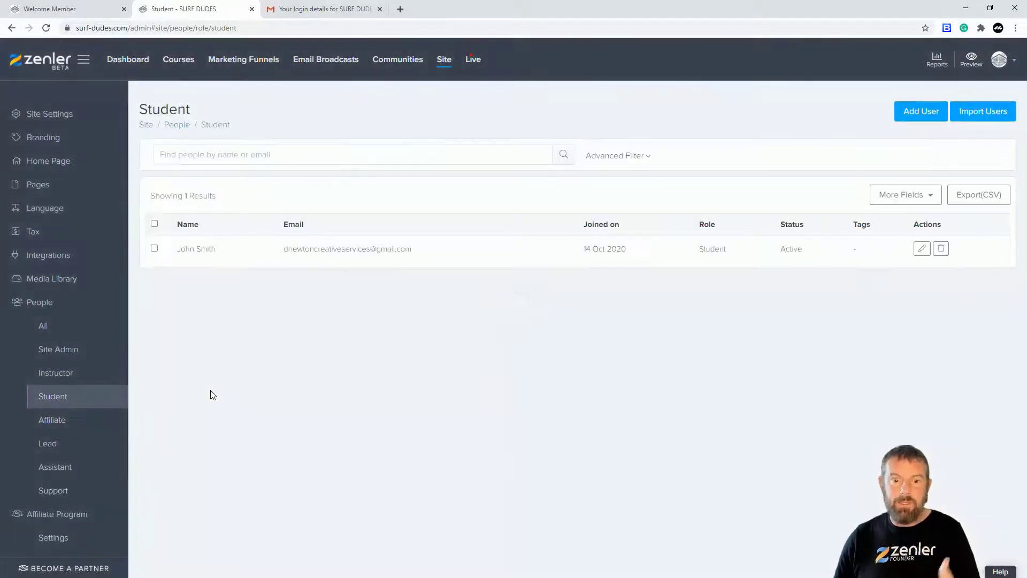
{"action": "left_click", "coordinate": [941, 248]}
{"action": "left_click", "coordinate": [557, 369]}
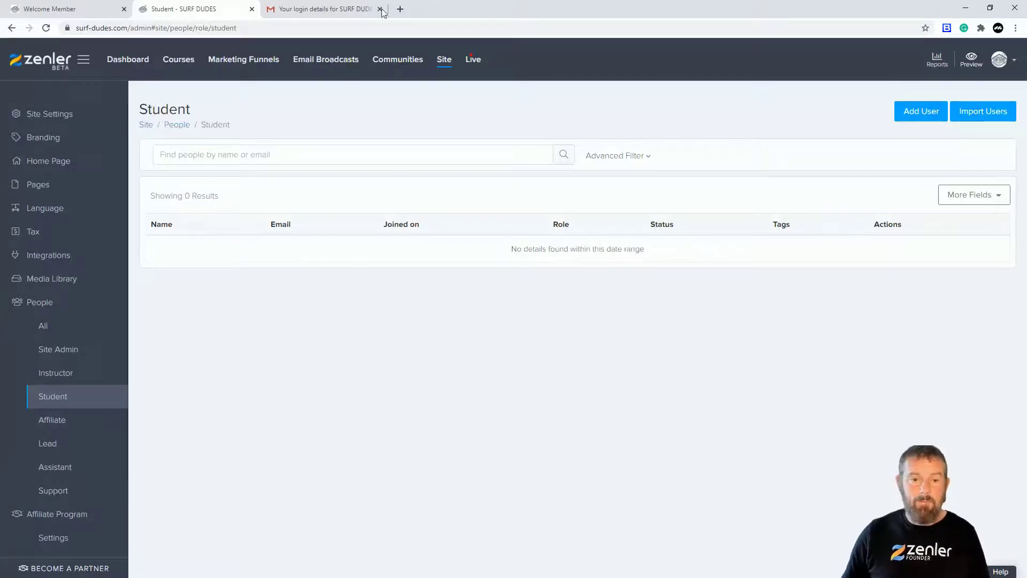
Trash both 'Your login details for SURF DUDES' emails in the Gmail inbox, then return to the private window
{"action": "left_click", "coordinate": [352, 10]}
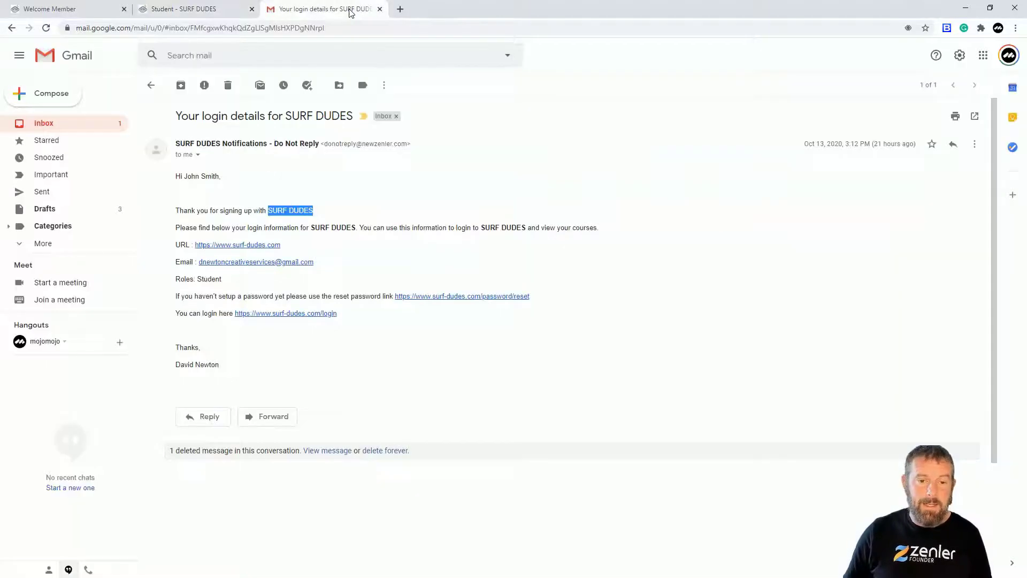
{"action": "left_click", "coordinate": [70, 126]}
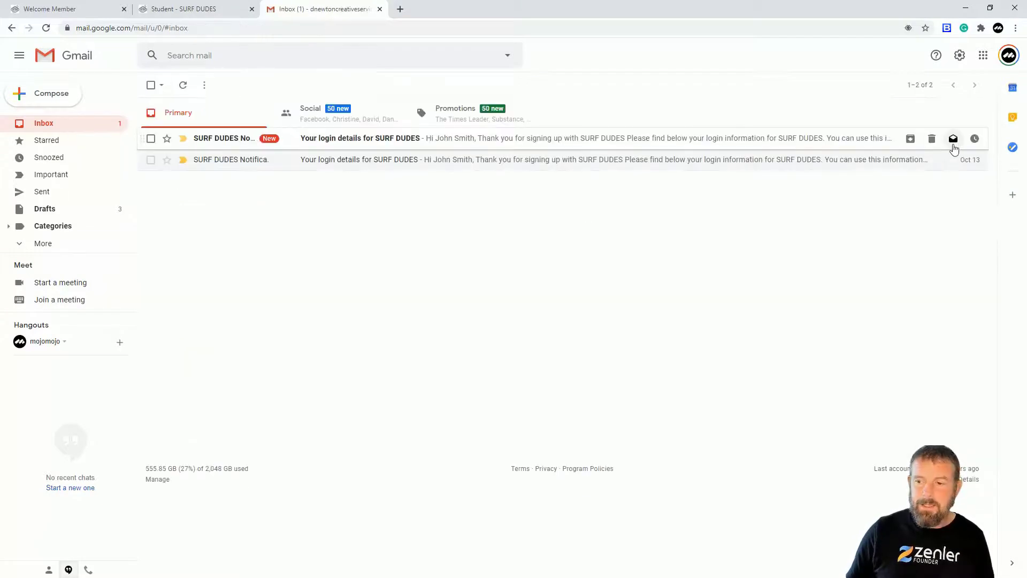
{"action": "left_click", "coordinate": [932, 140]}
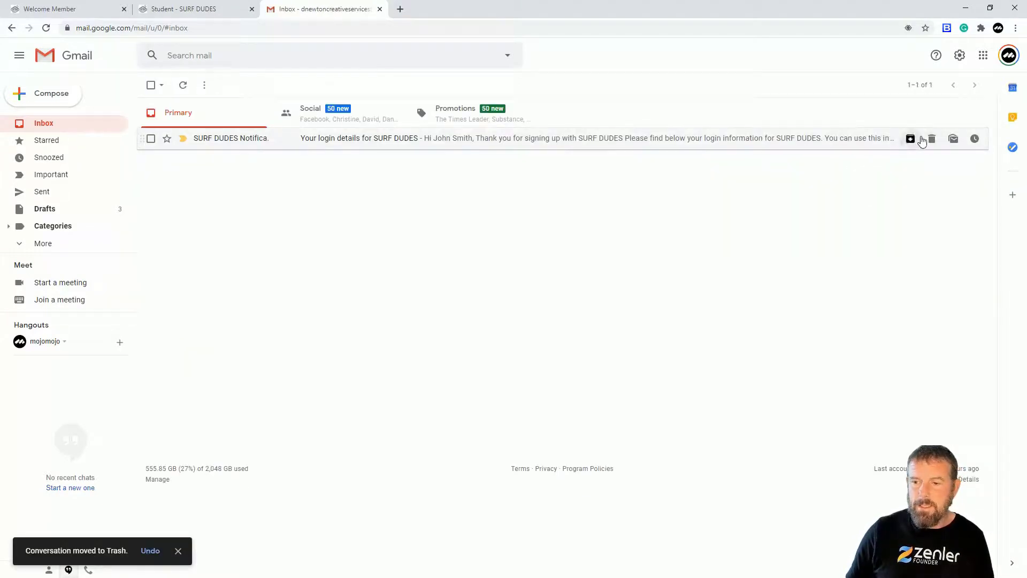
{"action": "left_click", "coordinate": [931, 138]}
{"action": "left_click", "coordinate": [193, 9]}
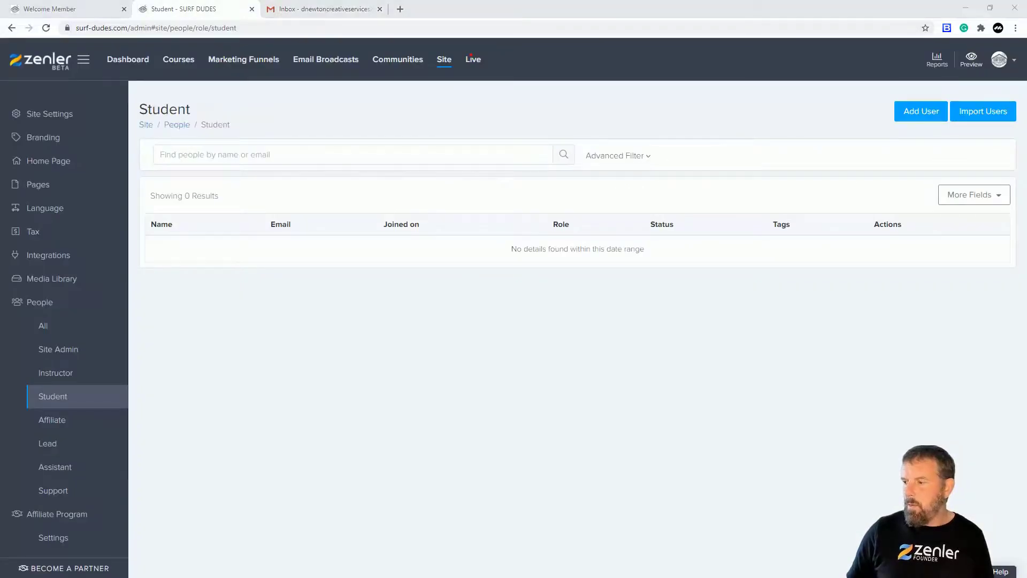
{"action": "key", "text": "alt+Tab"}
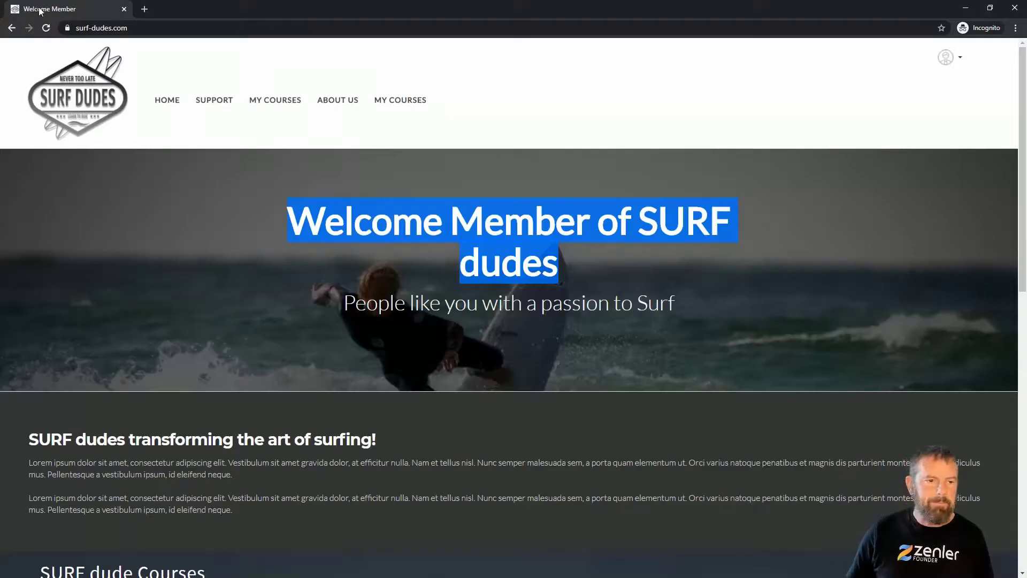
Reload the SURF DUDES site as a logged-out visitor and open the registration page
{"action": "left_click", "coordinate": [46, 28]}
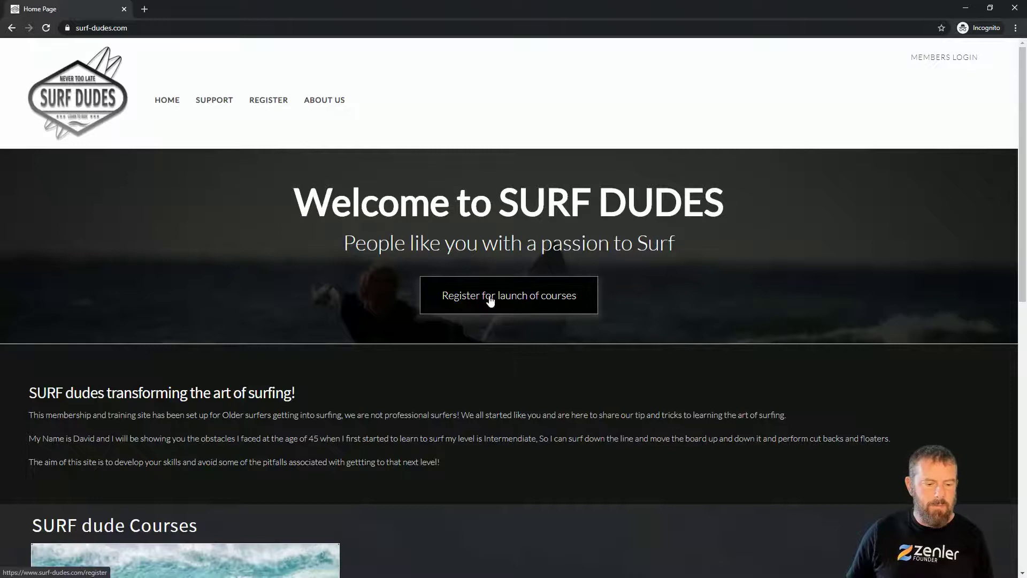
{"action": "left_click", "coordinate": [490, 301]}
{"action": "scroll", "coordinate": [447, 231], "scroll_direction": "down", "scroll_amount": 1}
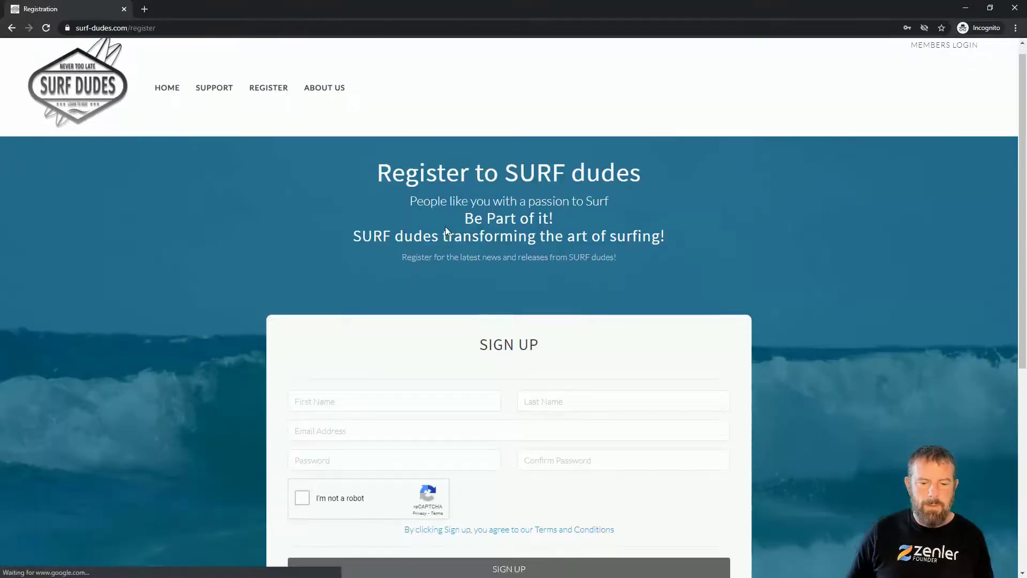
{"action": "scroll", "coordinate": [448, 232], "scroll_direction": "down", "scroll_amount": 3}
Fill the sign-up form with a saved first name, last name Test, suggested e-mail and password
{"action": "left_click", "coordinate": [332, 202]}
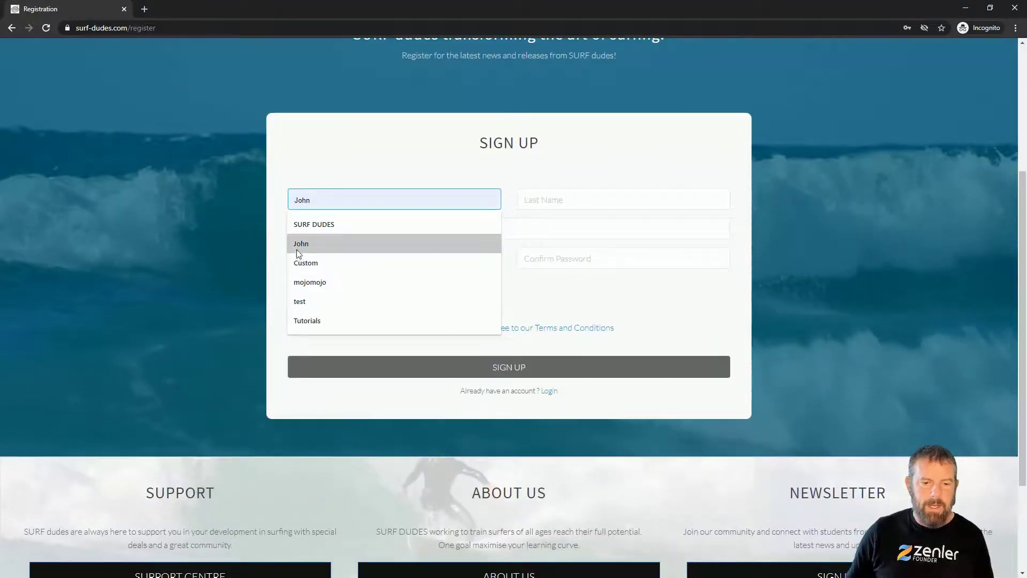
{"action": "left_click", "coordinate": [298, 249]}
{"action": "left_click", "coordinate": [526, 200]}
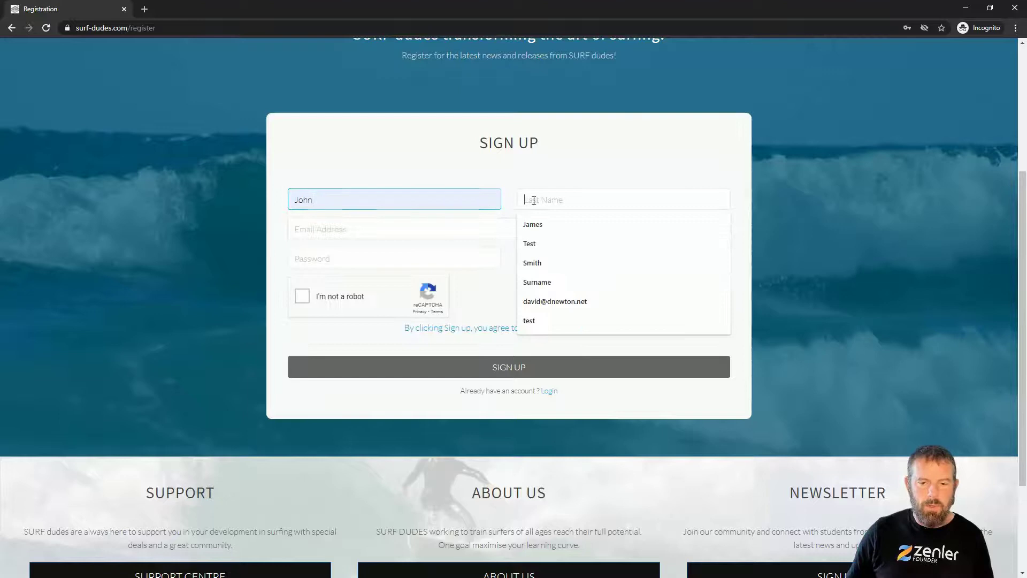
{"action": "left_click", "coordinate": [530, 251]}
{"action": "left_click", "coordinate": [308, 228]}
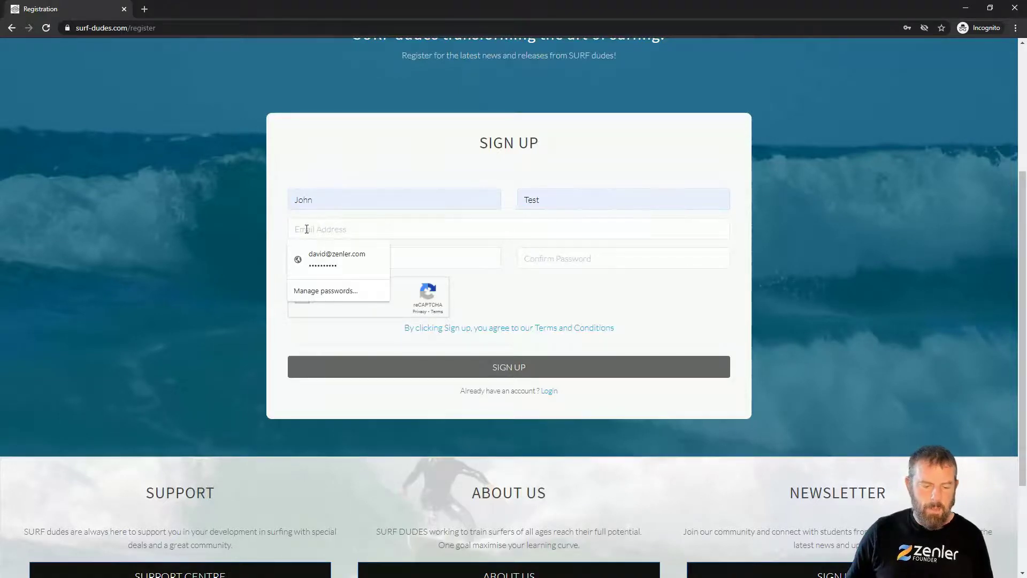
{"action": "type", "text": "d"}
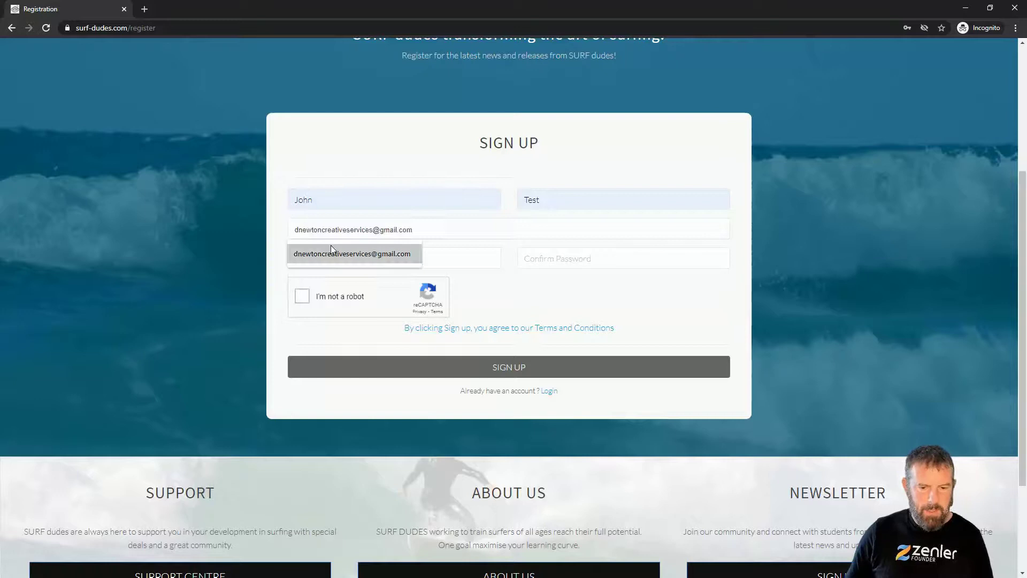
{"action": "left_click", "coordinate": [331, 246]}
{"action": "left_click", "coordinate": [321, 257]}
{"action": "type", "text": "p"}
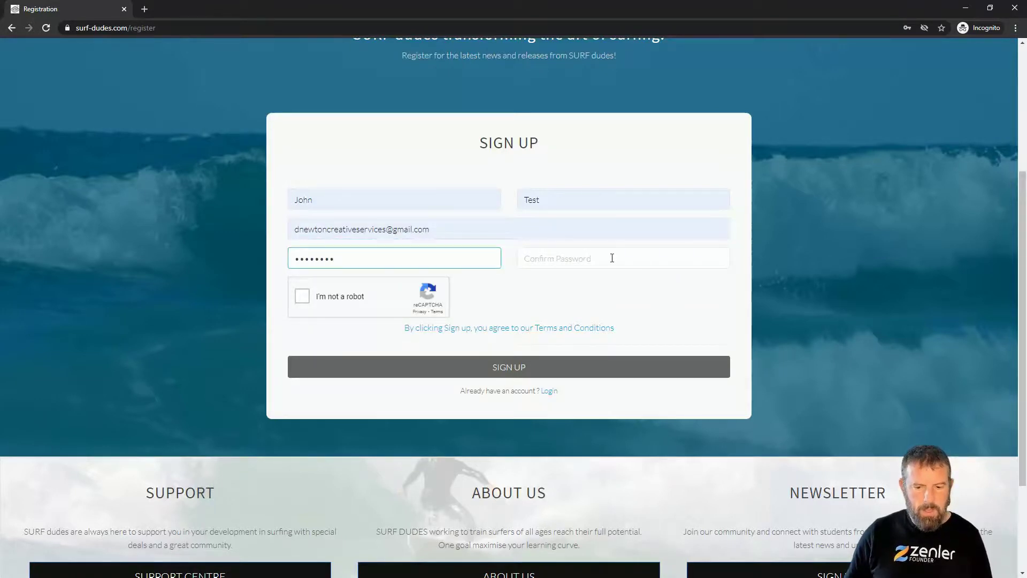
{"action": "left_click", "coordinate": [589, 258]}
{"action": "type", "text": "p"}
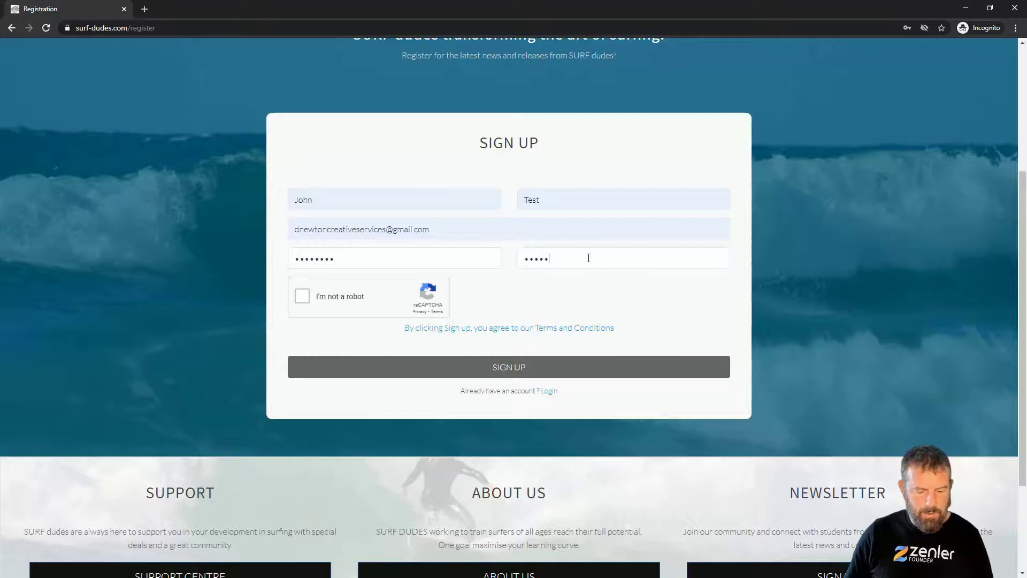
Pass the bicycle-image reCAPTCHA and submit the sign-up form
{"action": "left_click", "coordinate": [302, 296]}
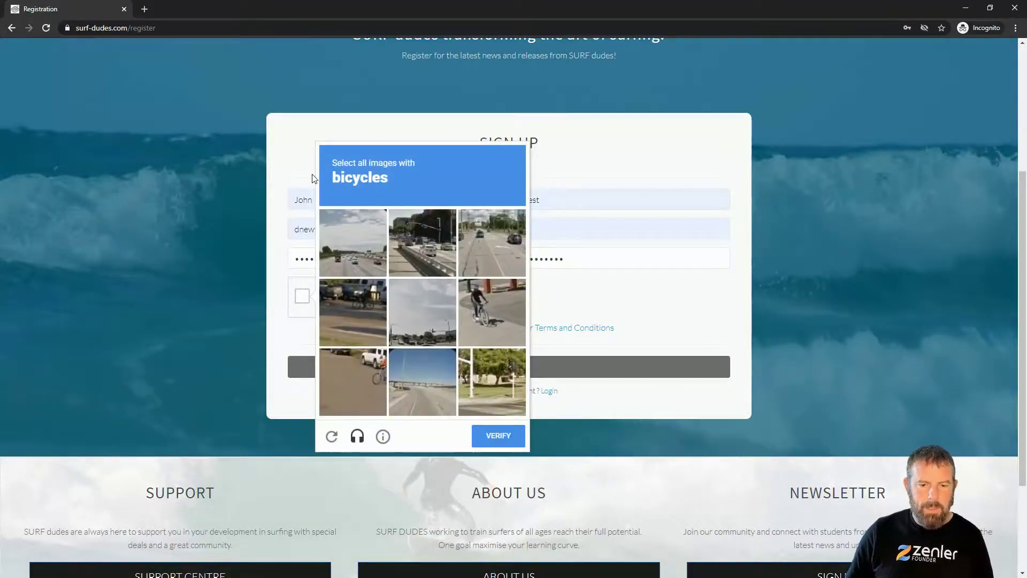
{"action": "left_click", "coordinate": [375, 381]}
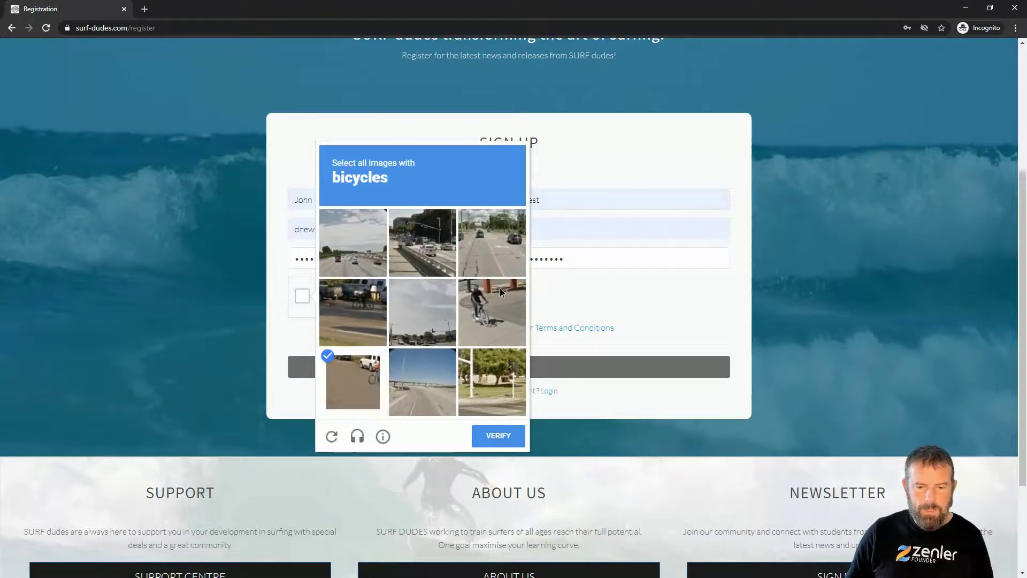
{"action": "left_click", "coordinate": [475, 287]}
{"action": "left_click", "coordinate": [359, 312]}
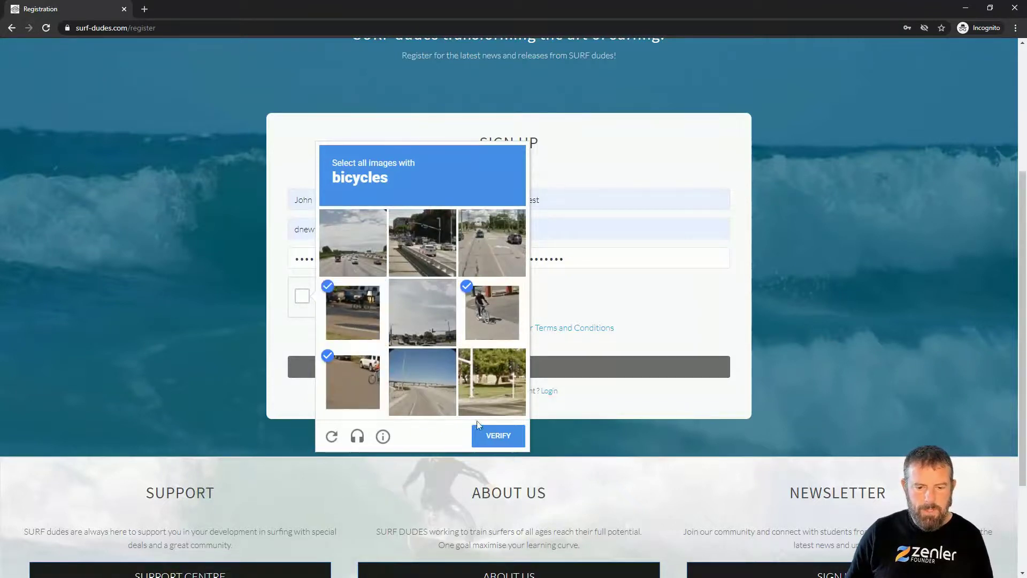
{"action": "left_click", "coordinate": [496, 437]}
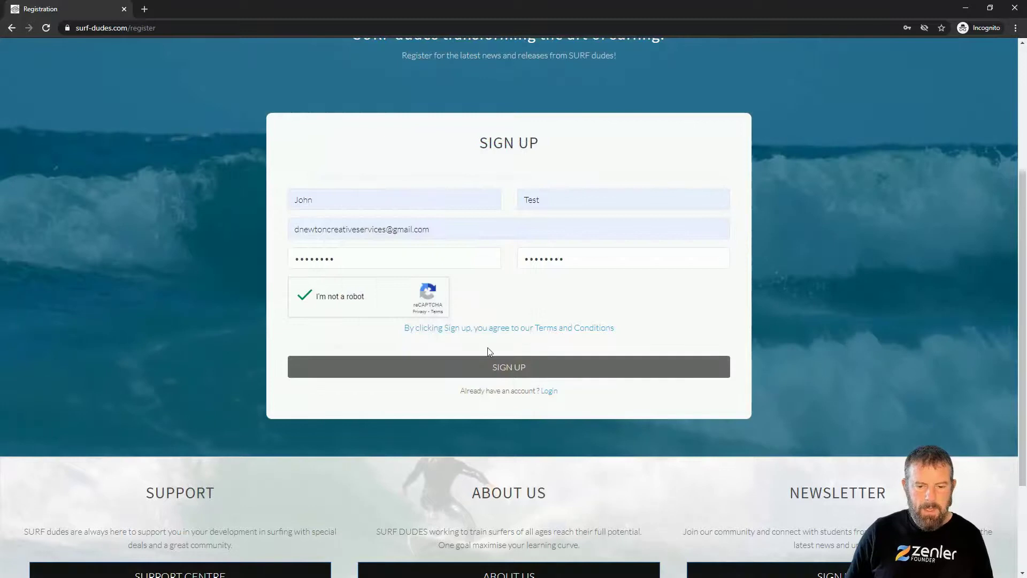
{"action": "left_click", "coordinate": [508, 369]}
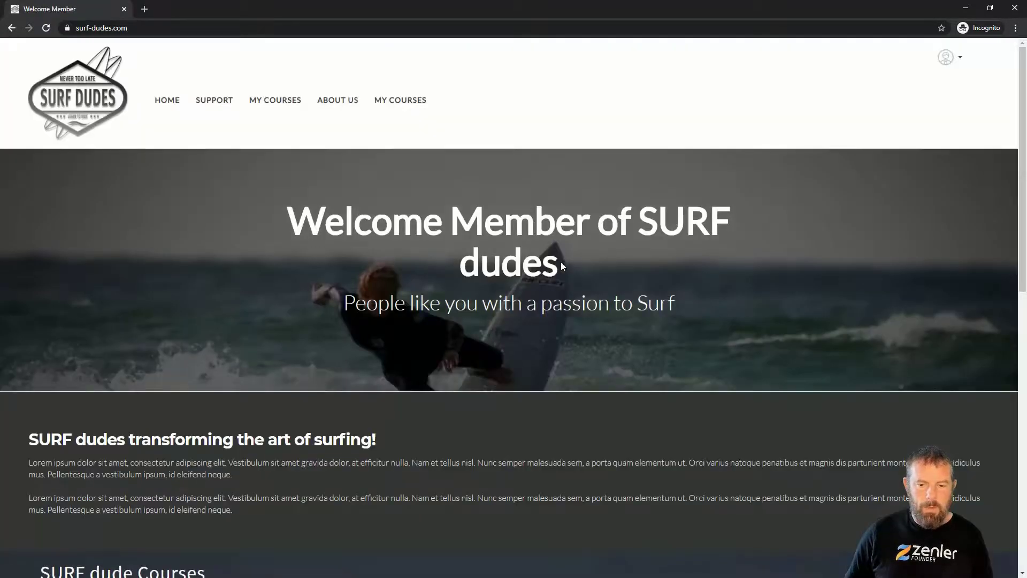
Log out of the member account from the avatar menu
{"action": "left_click_drag", "start_coordinate": [542, 266], "coordinate": [247, 212]}
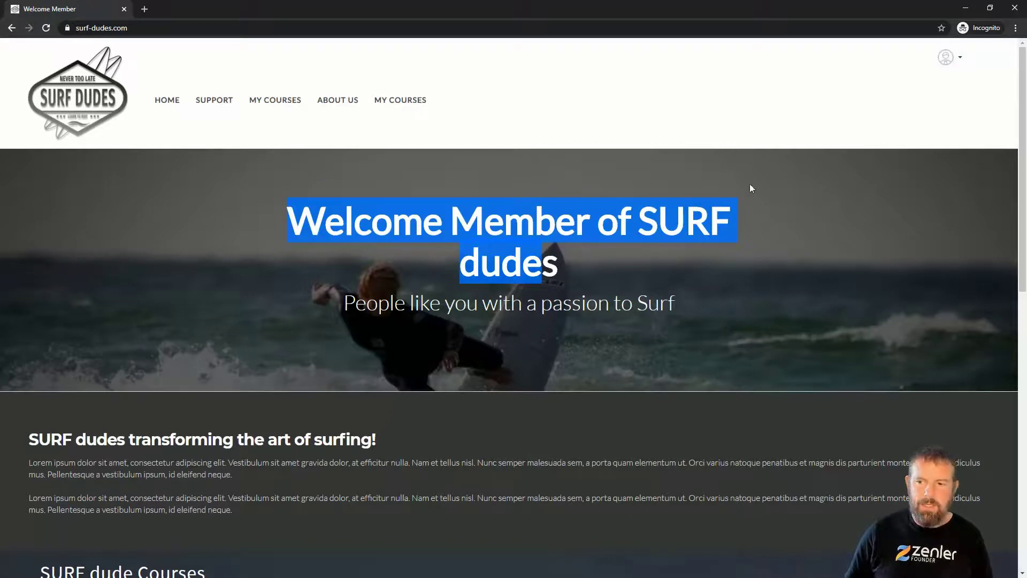
{"action": "left_click", "coordinate": [960, 60]}
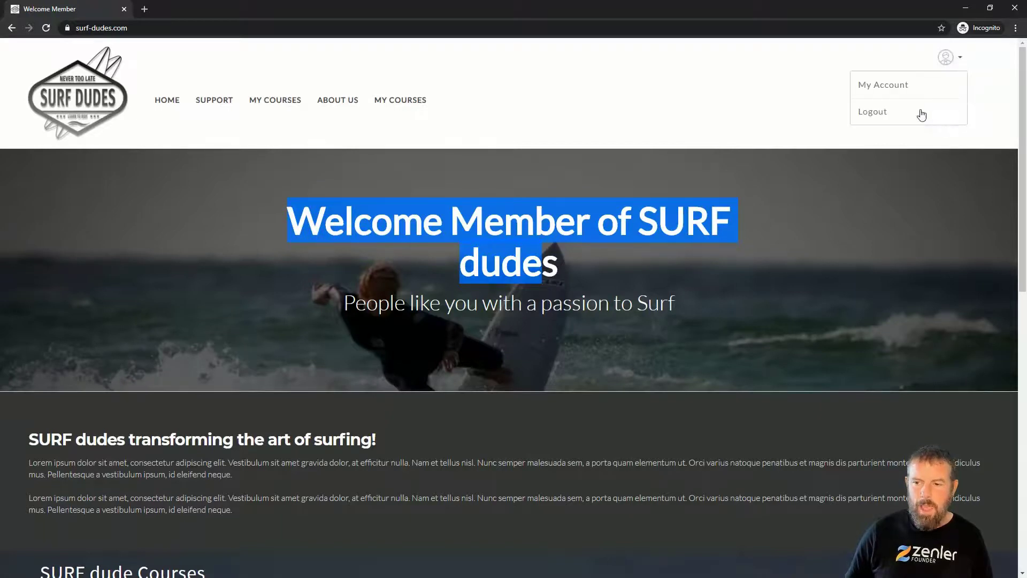
{"action": "left_click", "coordinate": [878, 119]}
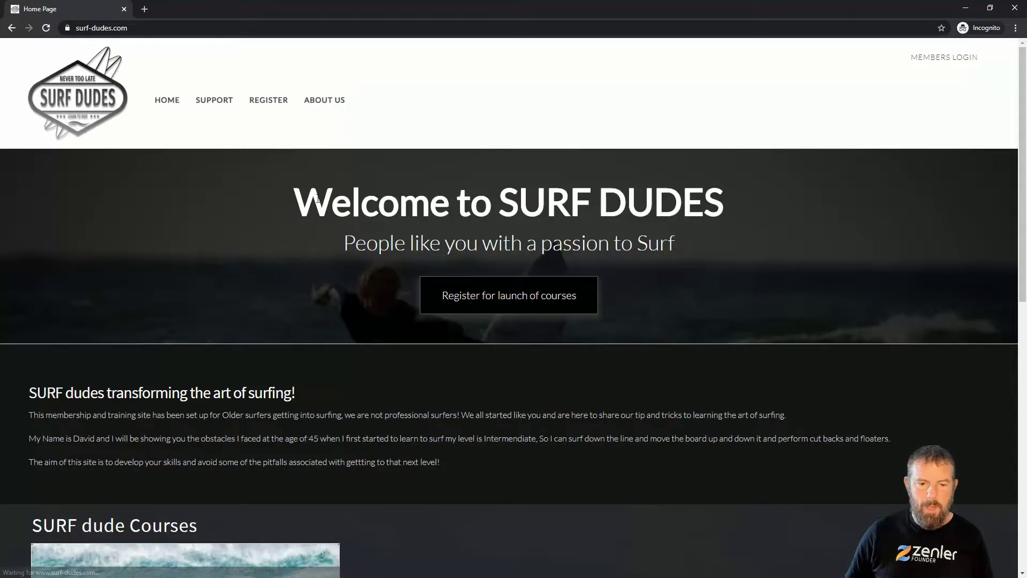
{"action": "triple_click", "coordinate": [757, 200]}
{"action": "left_click", "coordinate": [768, 200]}
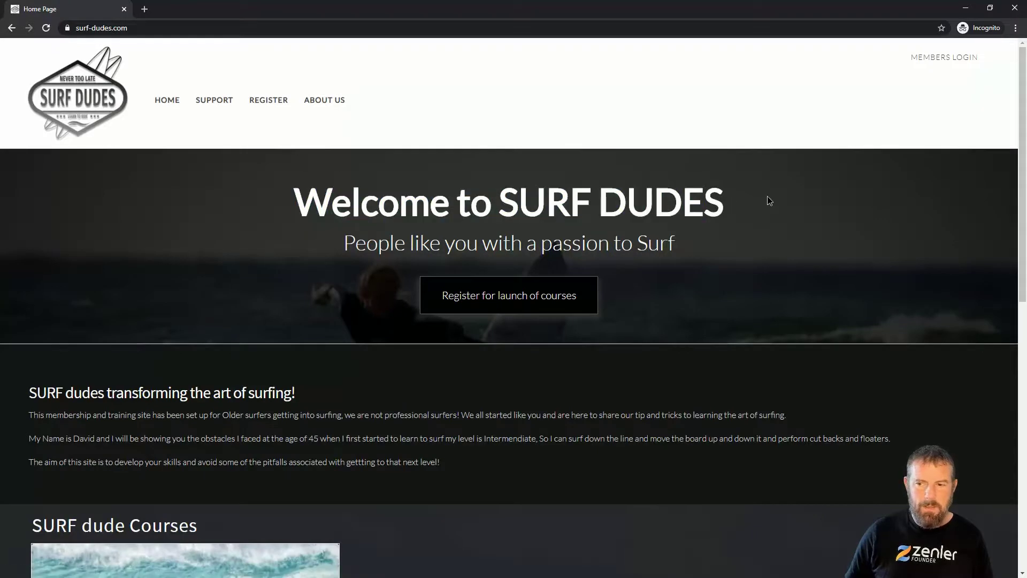
Sign back in on the members login page with the saved credentials
{"action": "left_click", "coordinate": [930, 58]}
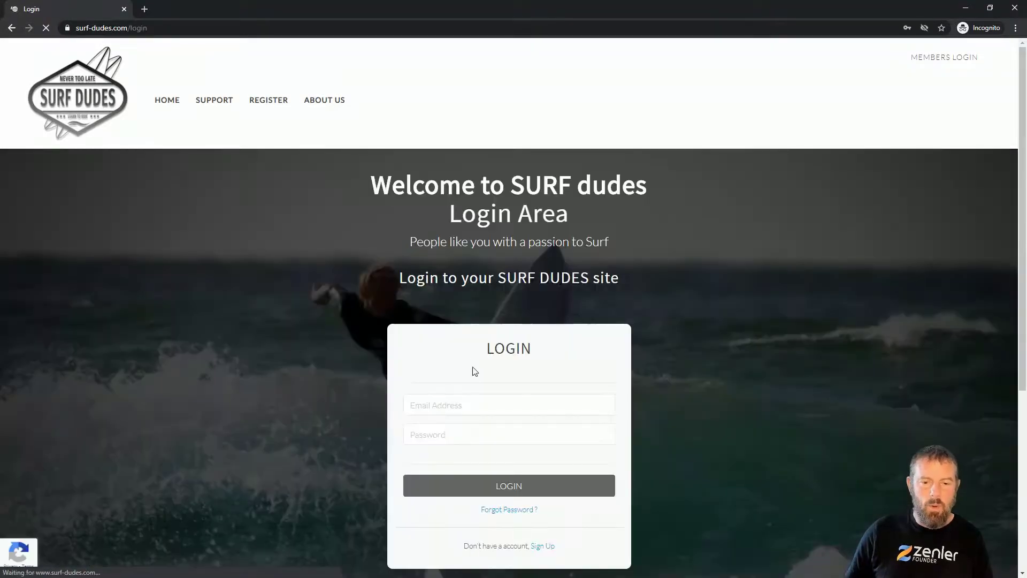
{"action": "left_click", "coordinate": [461, 407]}
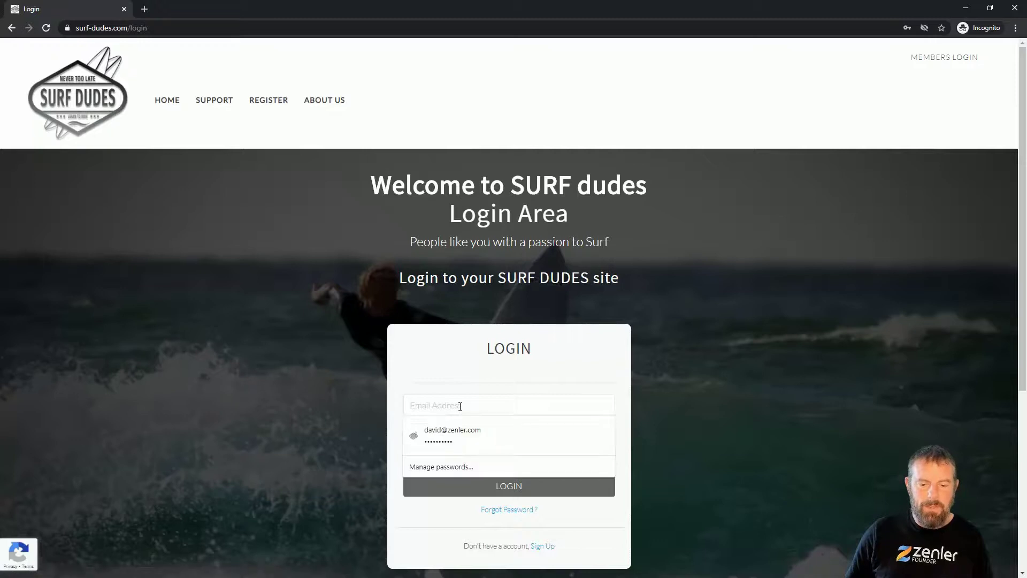
{"action": "left_click", "coordinate": [448, 432]}
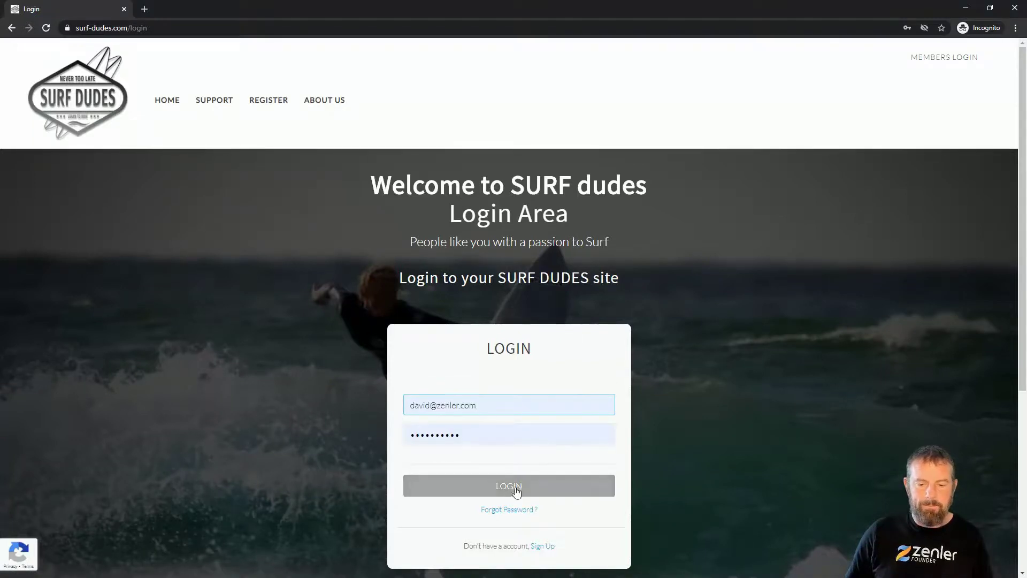
{"action": "left_click", "coordinate": [509, 487]}
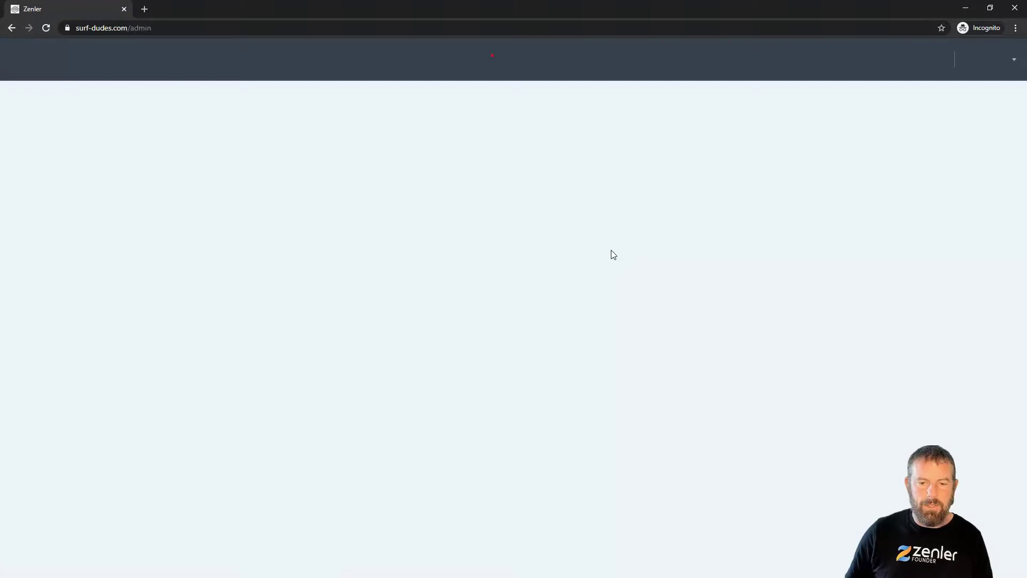
Remove /admin from the address to load the 'Welcome Member of SURF dudes' home page
{"action": "left_click", "coordinate": [124, 30]}
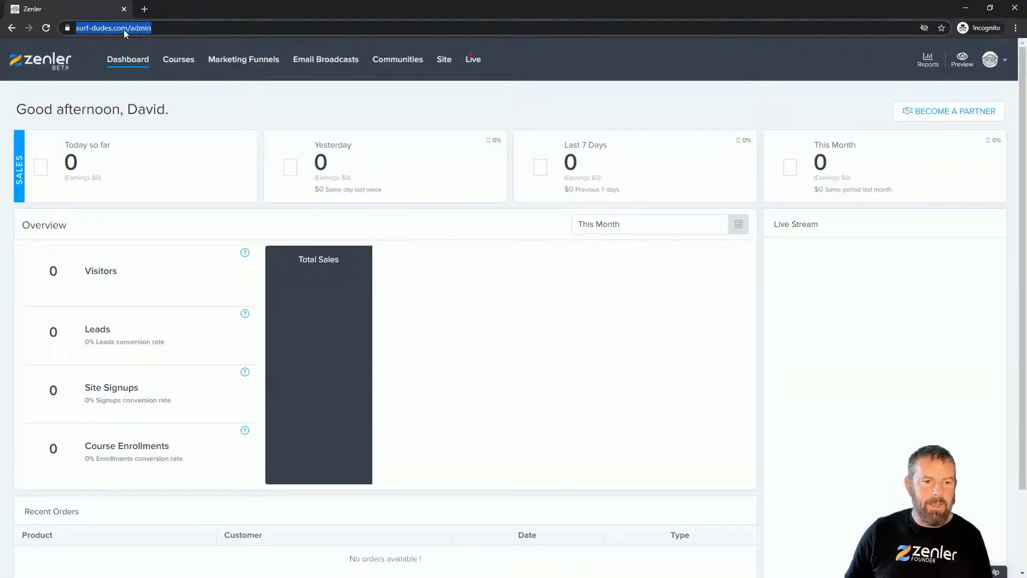
{"action": "left_click", "coordinate": [170, 28]}
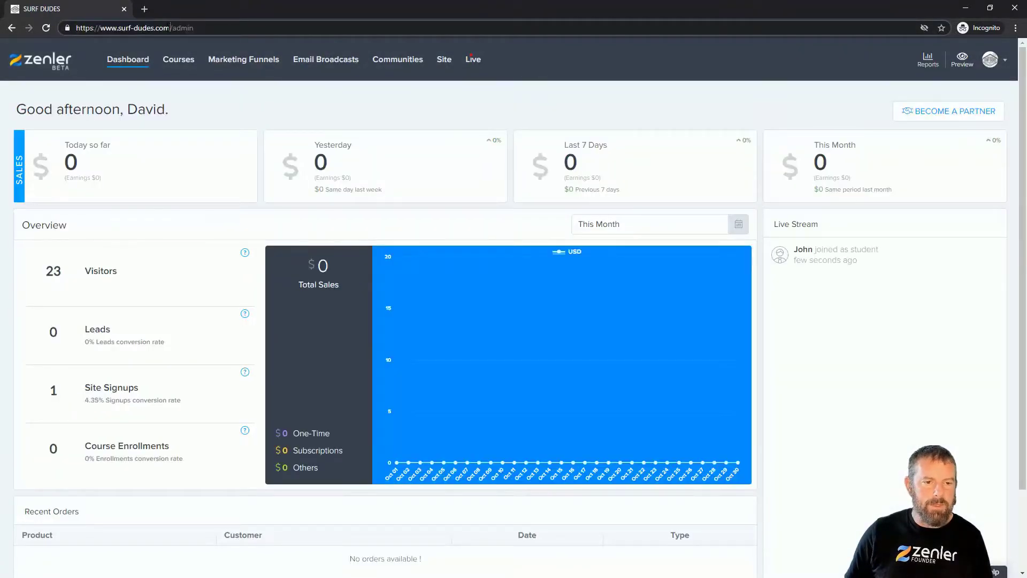
{"action": "left_click_drag", "start_coordinate": [177, 27], "coordinate": [296, 28]}
{"action": "key", "text": "BackSpace"}
{"action": "key", "text": "Return"}
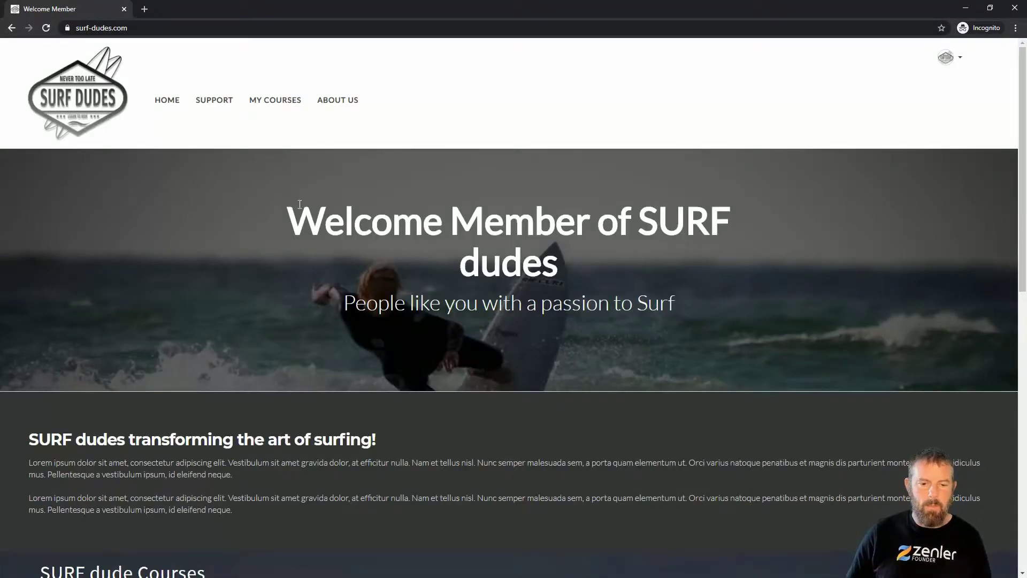
{"action": "left_click_drag", "start_coordinate": [286, 208], "coordinate": [733, 265]}
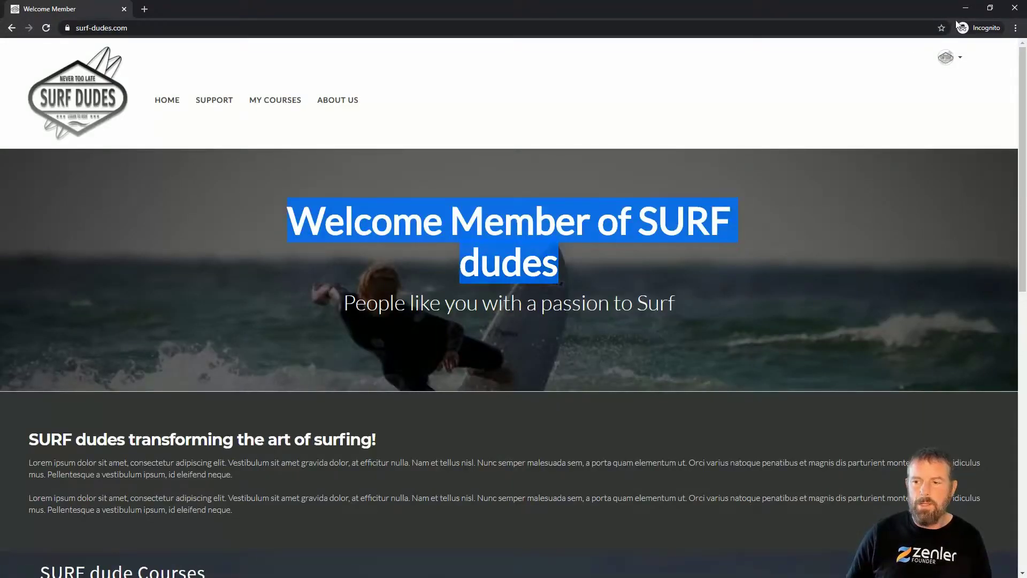
{"action": "left_click", "coordinate": [967, 8]}
Review the SURF DUDES login-details email's logo and welcome lines in Gmail, then return to Student admin
{"action": "left_click", "coordinate": [331, 9]}
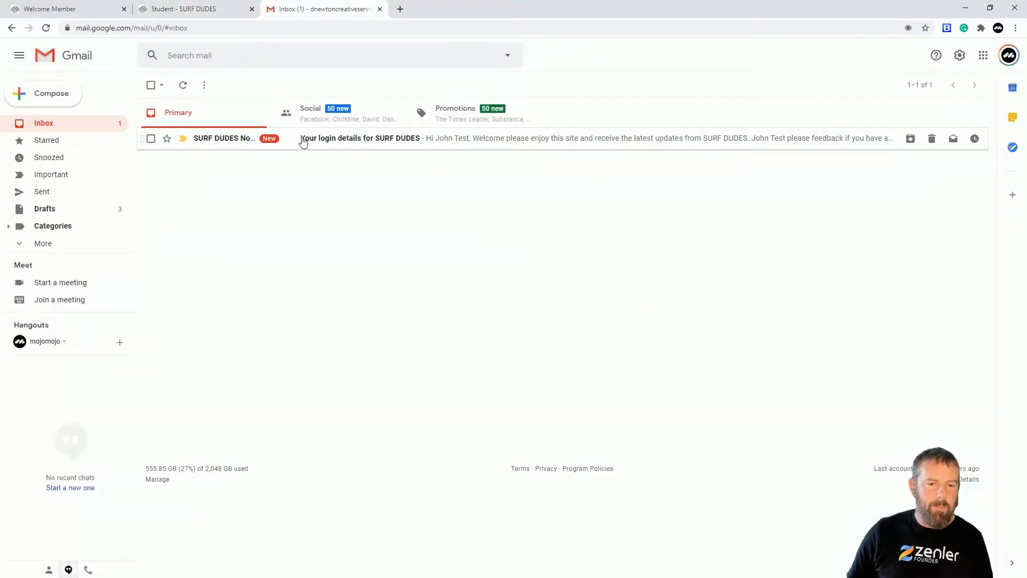
{"action": "left_click", "coordinate": [216, 138]}
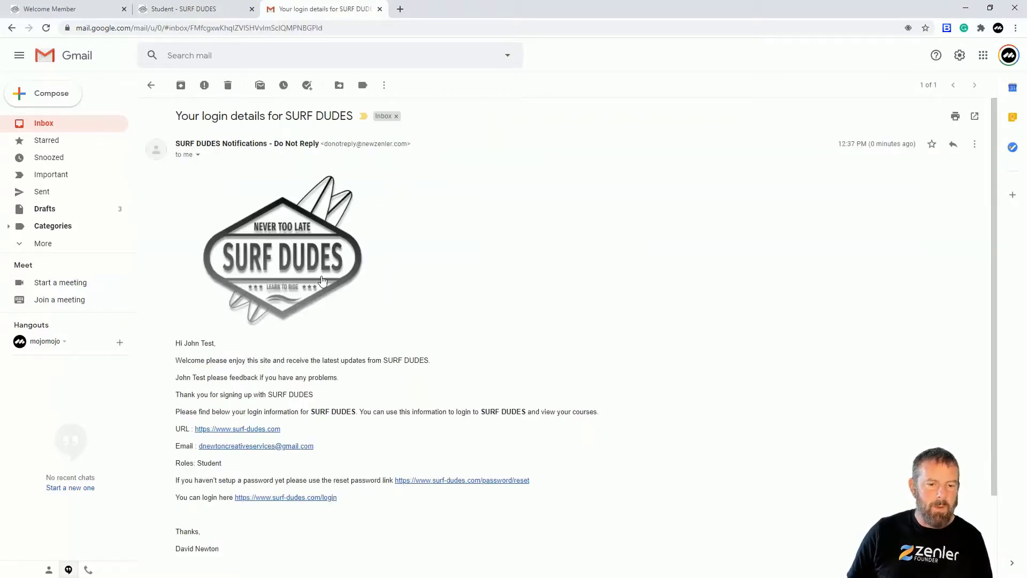
{"action": "scroll", "coordinate": [635, 263], "scroll_direction": "down", "scroll_amount": 1}
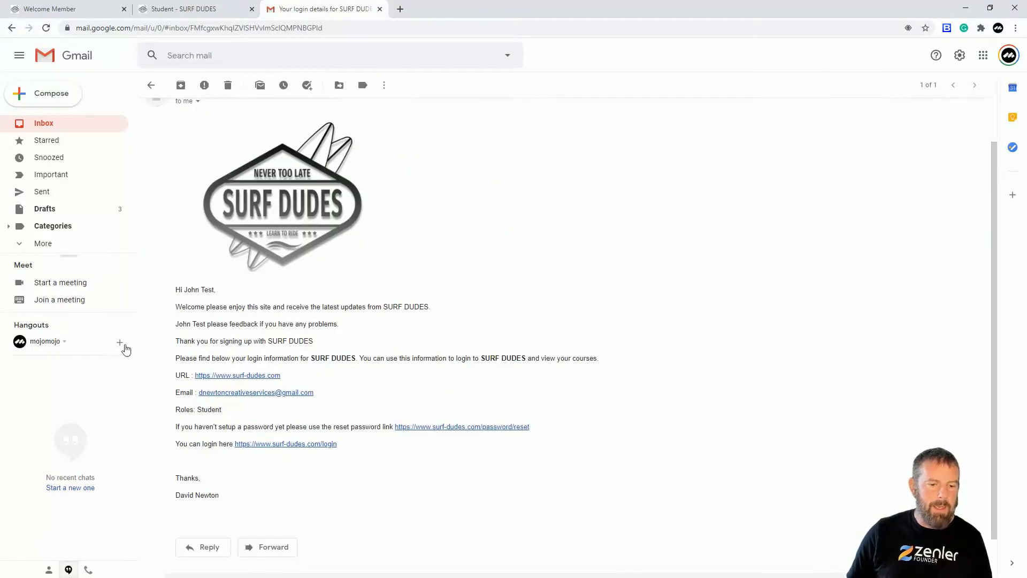
{"action": "left_click_drag", "start_coordinate": [205, 289], "coordinate": [340, 324]}
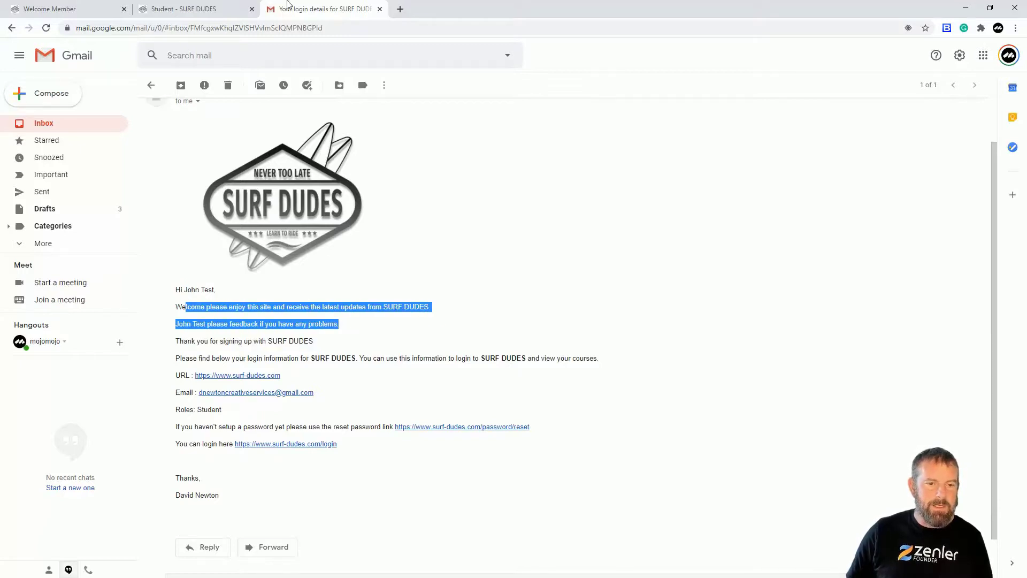
{"action": "left_click", "coordinate": [106, 9]}
{"action": "left_click", "coordinate": [184, 11]}
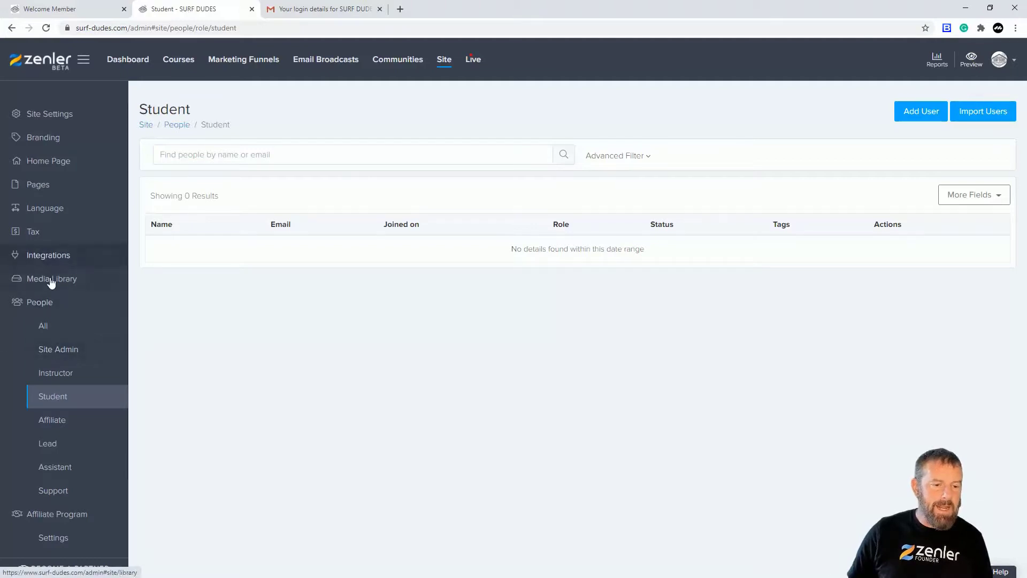
Under Language > System emails, select the Course Enrollment Success - Free plan template
{"action": "left_click", "coordinate": [54, 208]}
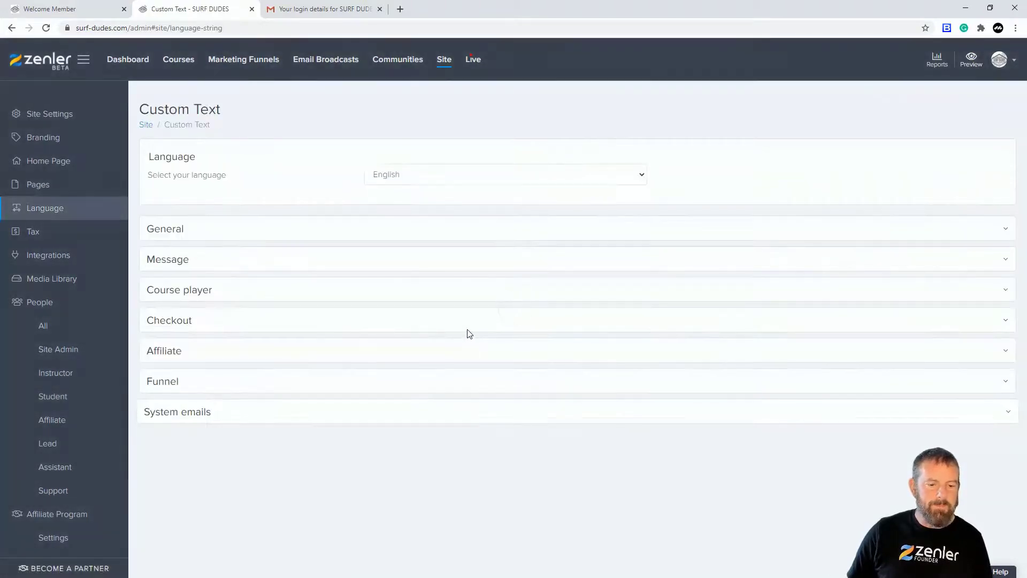
{"action": "left_click", "coordinate": [321, 417]}
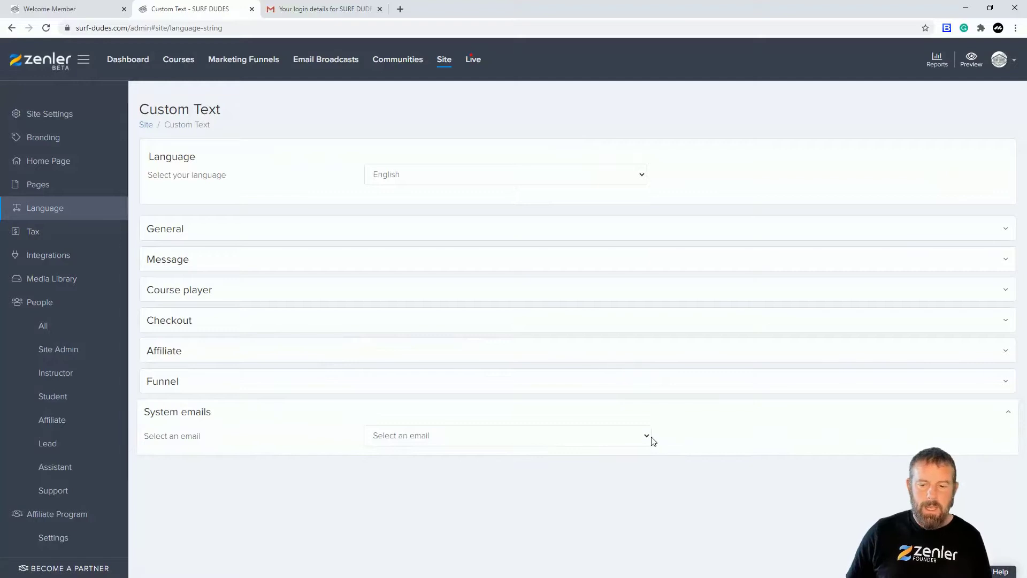
{"action": "left_click", "coordinate": [649, 438]}
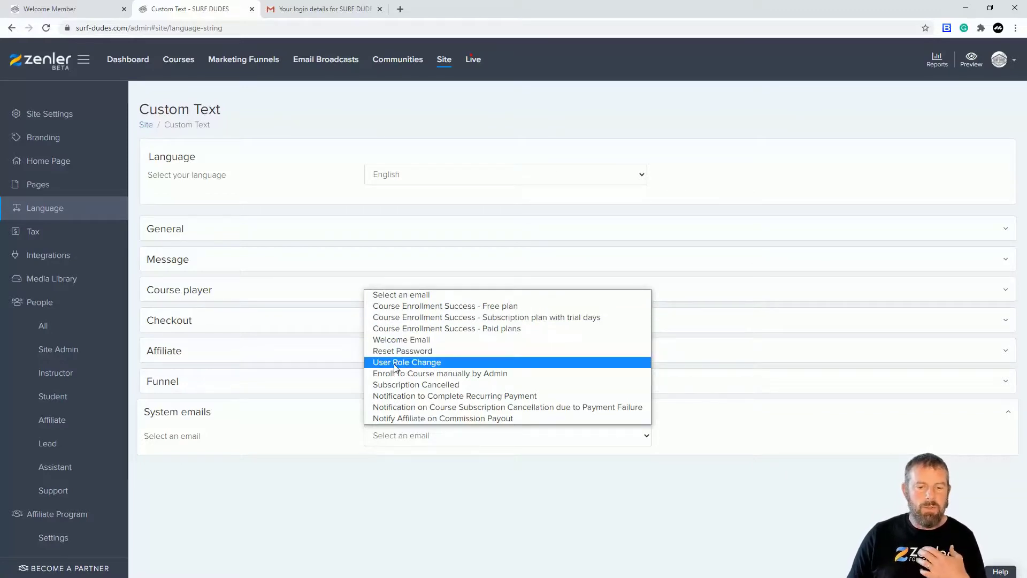
{"action": "left_click", "coordinate": [418, 312]}
{"action": "scroll", "coordinate": [640, 381], "scroll_direction": "down", "scroll_amount": 4}
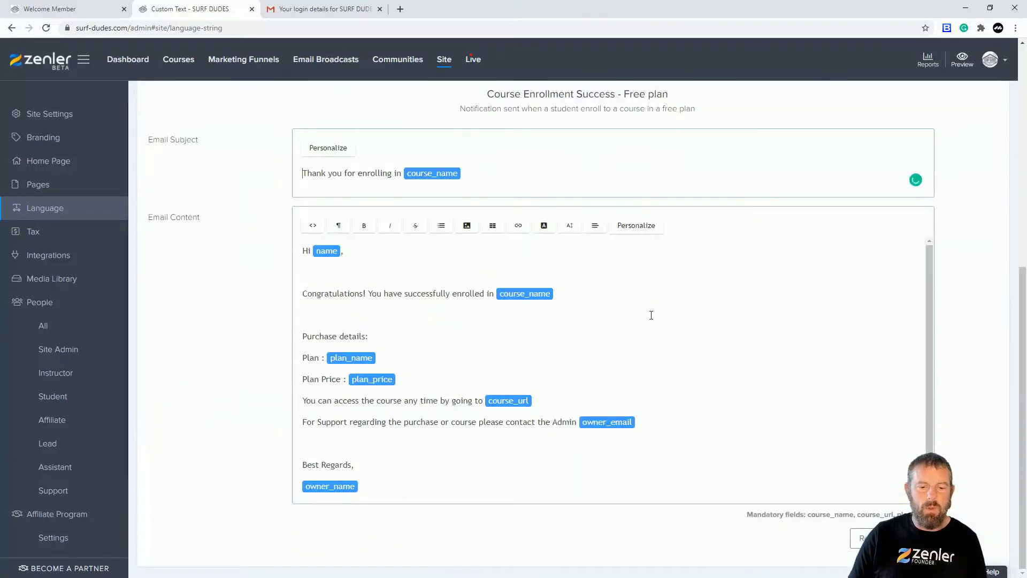
{"action": "scroll", "coordinate": [780, 348], "scroll_direction": "up", "scroll_amount": 7}
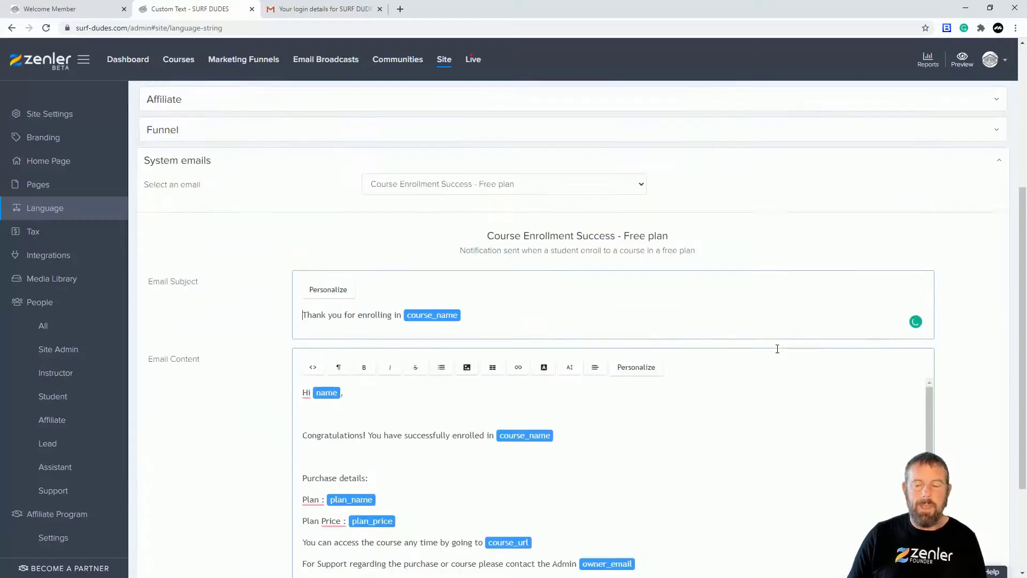
{"action": "scroll", "coordinate": [942, 315], "scroll_direction": "up", "scroll_amount": 1}
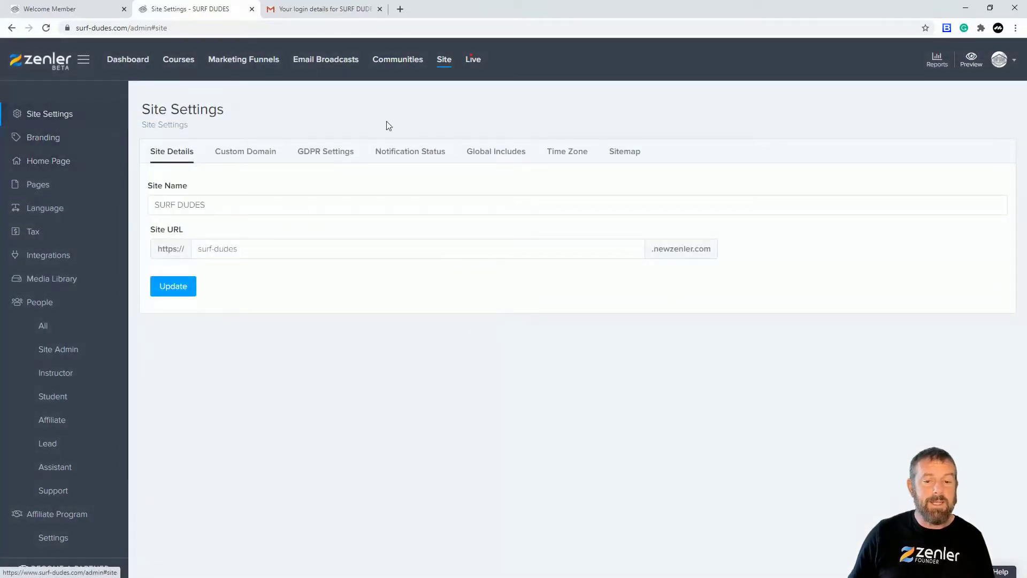
Open the Notification Status settings and check that Enable Welcome Emails is switched on
{"action": "left_click", "coordinate": [407, 158]}
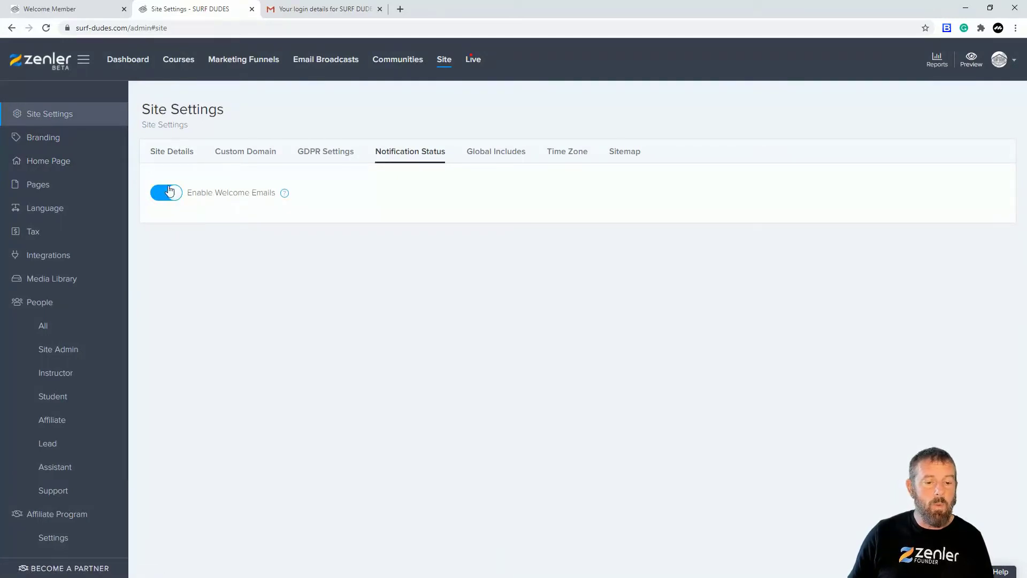
{"action": "mouse_move", "coordinate": [287, 197]}
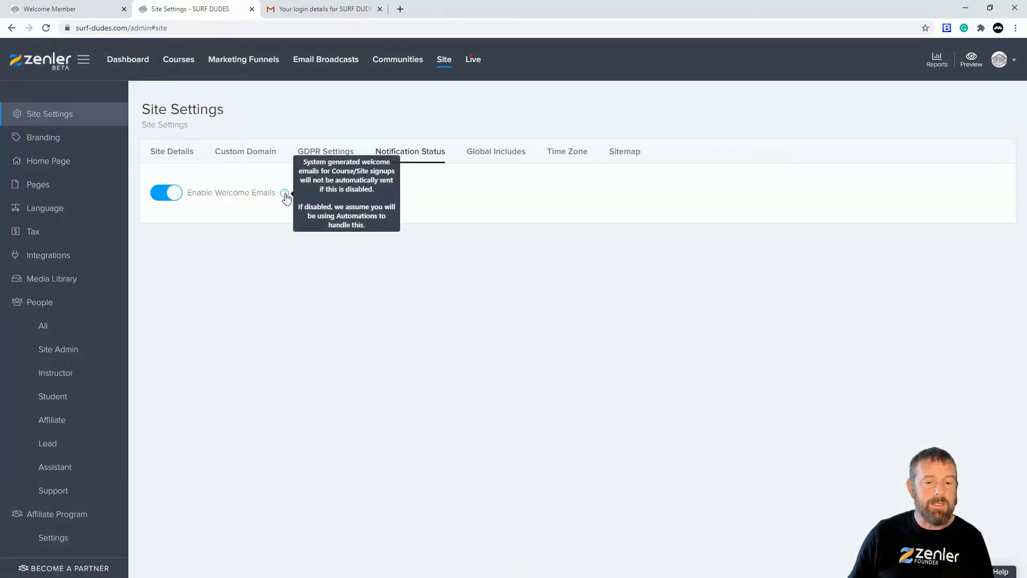